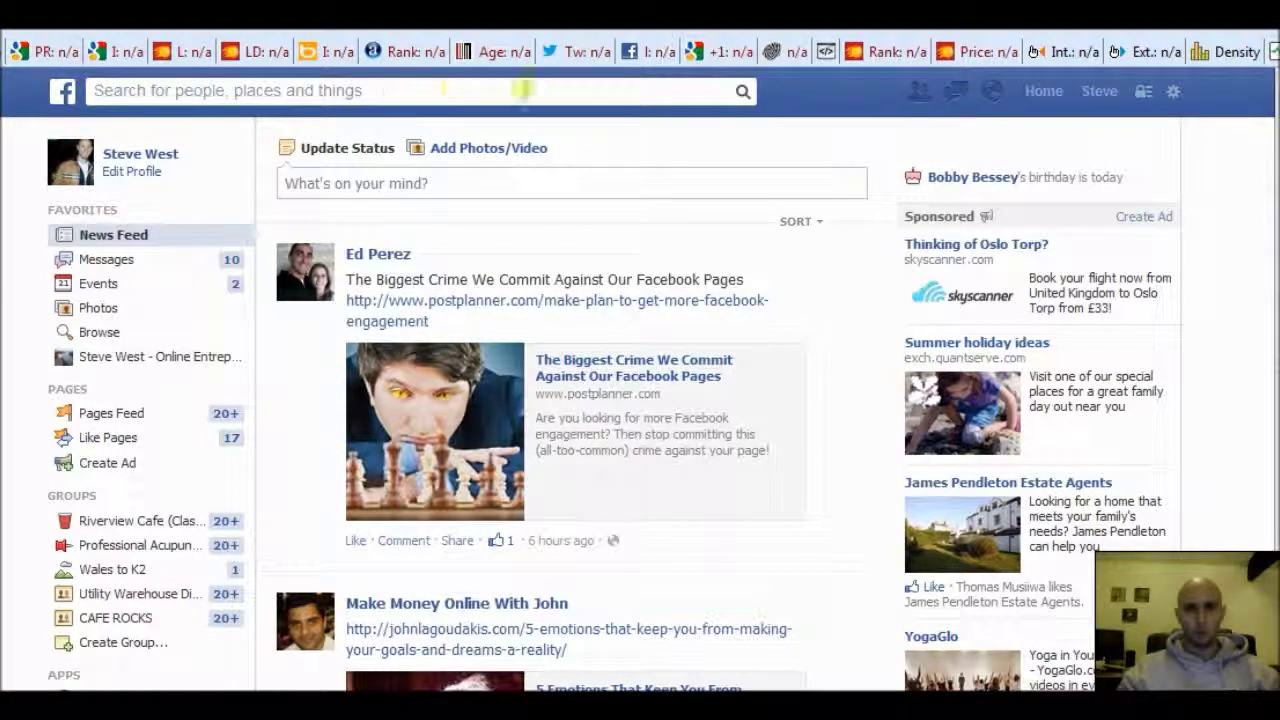
Step: Search for 'create a facebook page' and open the official Facebook page from the suggestions
{"action": "left_click", "coordinate": [417, 92]}
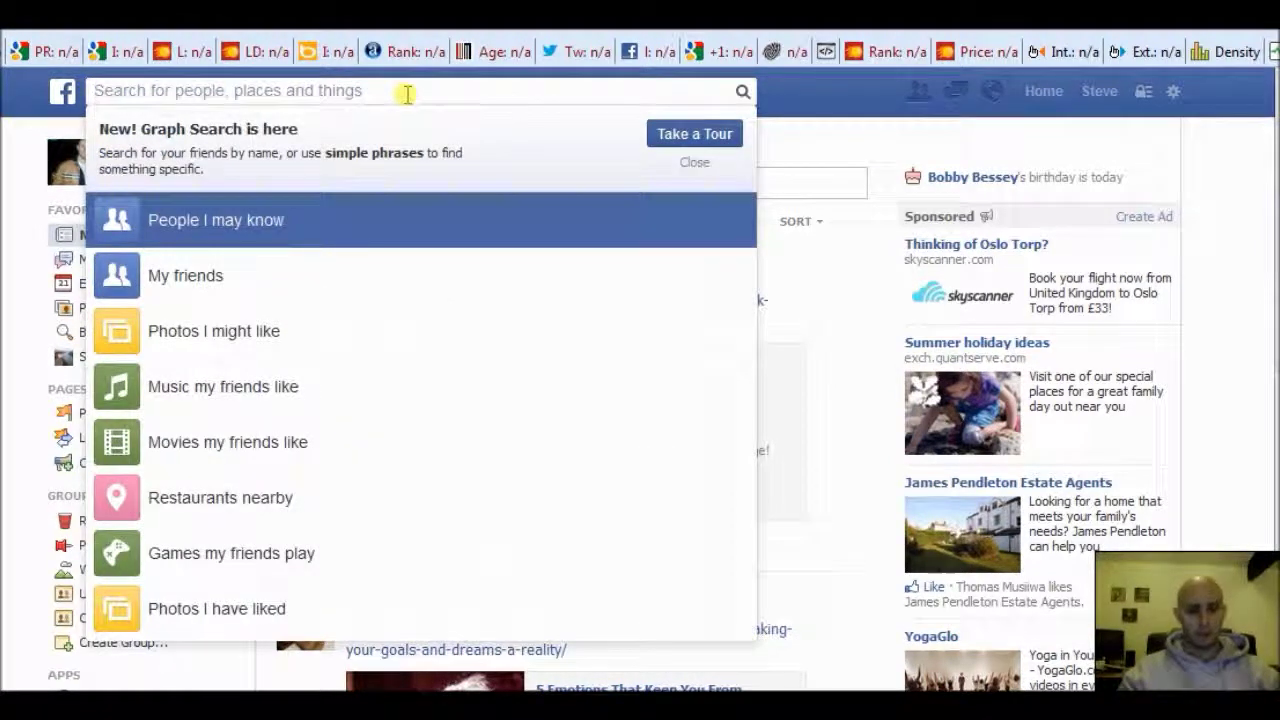
{"action": "type", "text": "create a facebook pag"}
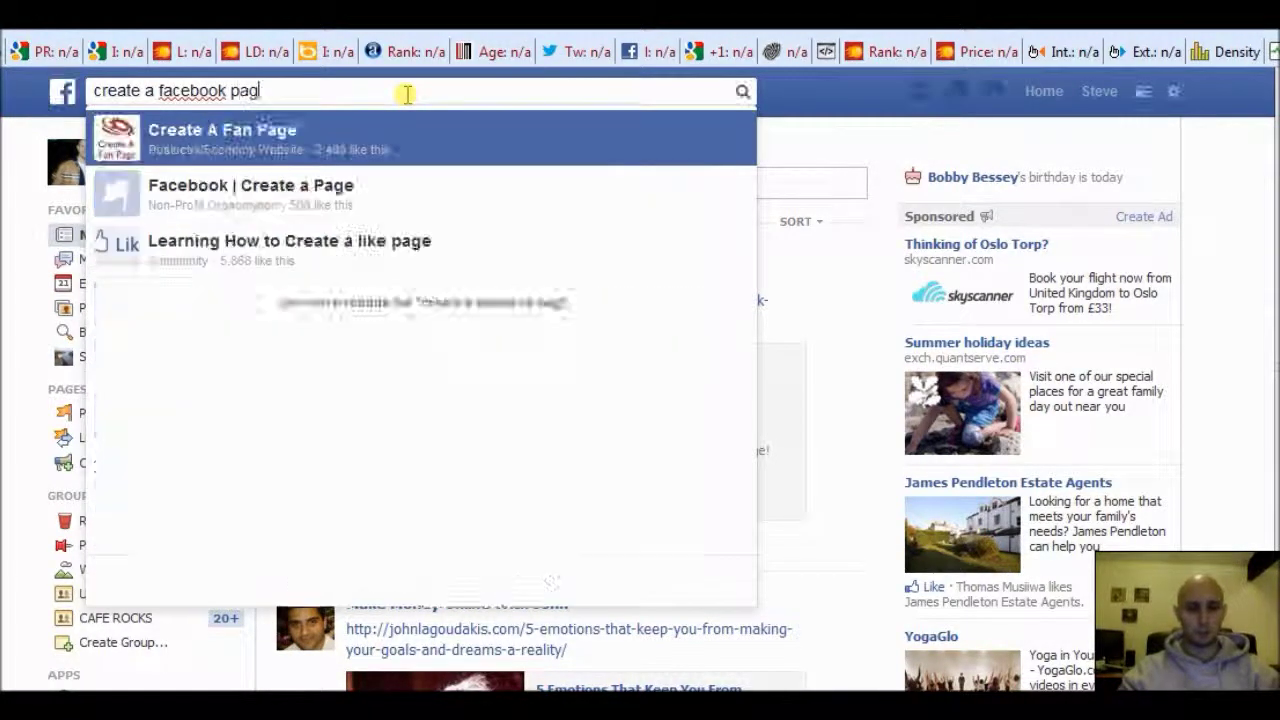
{"action": "type", "text": "e"}
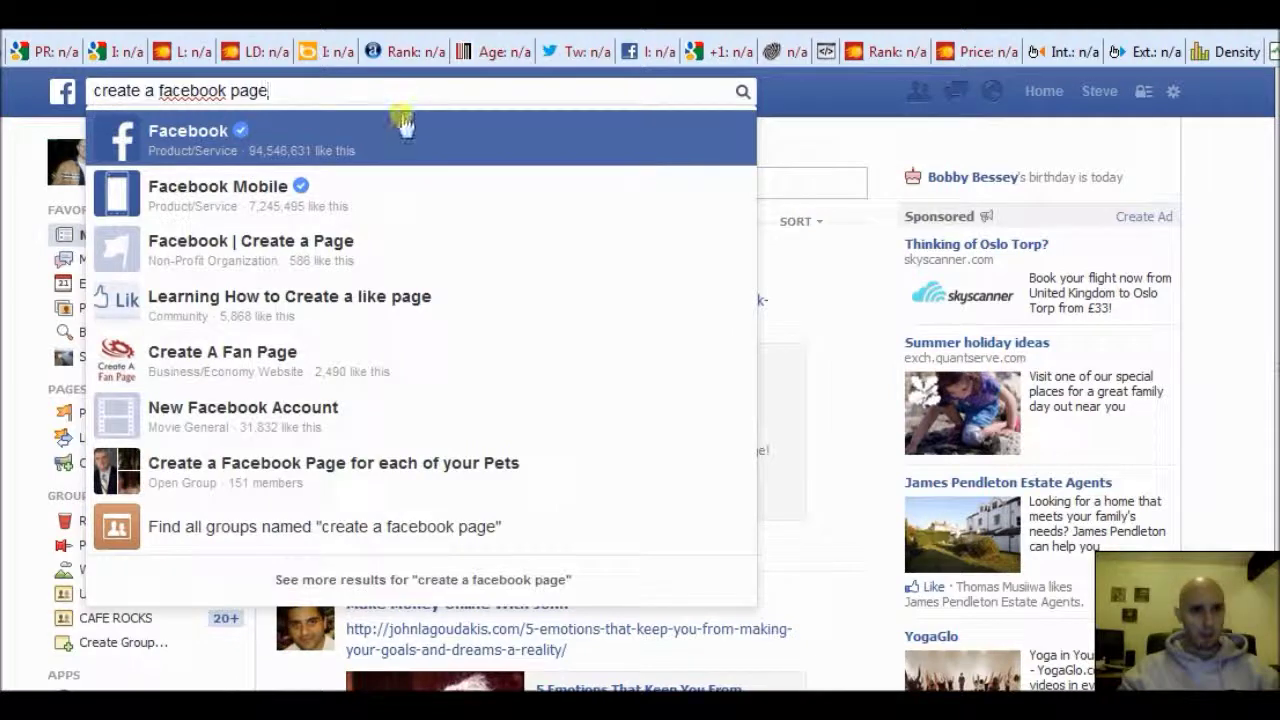
{"action": "left_click", "coordinate": [358, 146]}
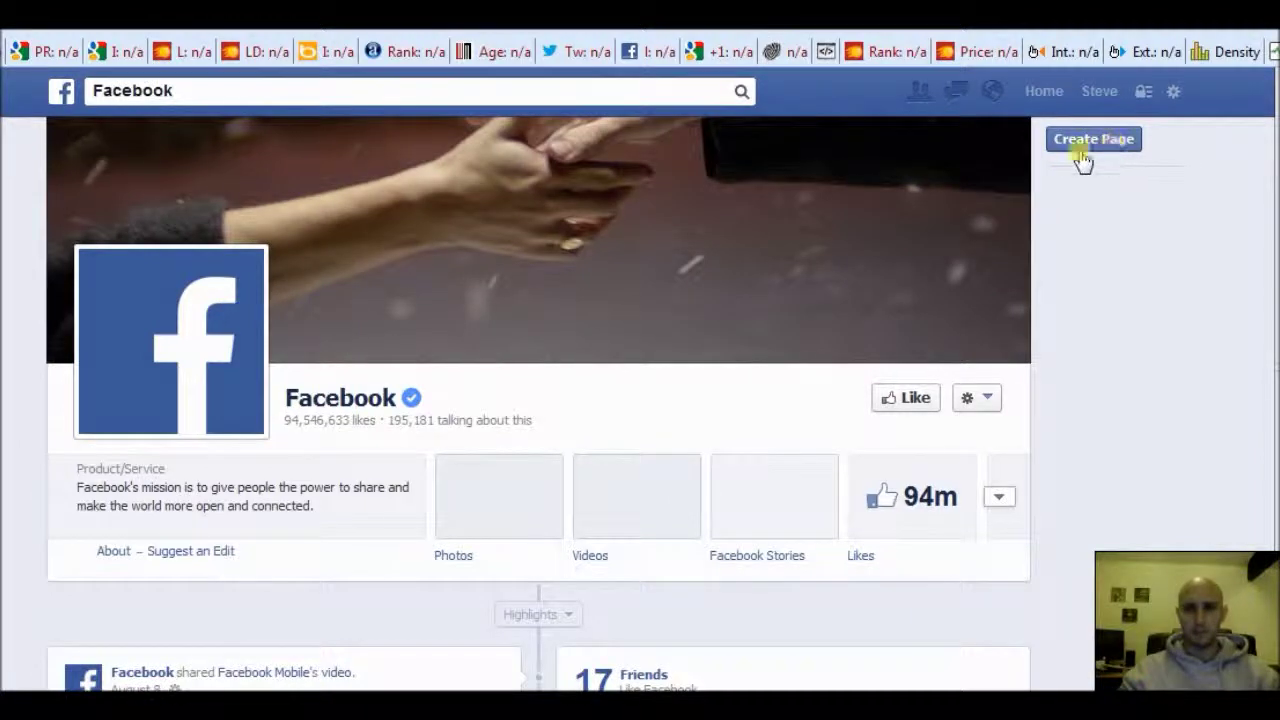
Step: Start a new Page and look over the six category tiles, such as Local Business or Place
{"action": "left_click", "coordinate": [1112, 146]}
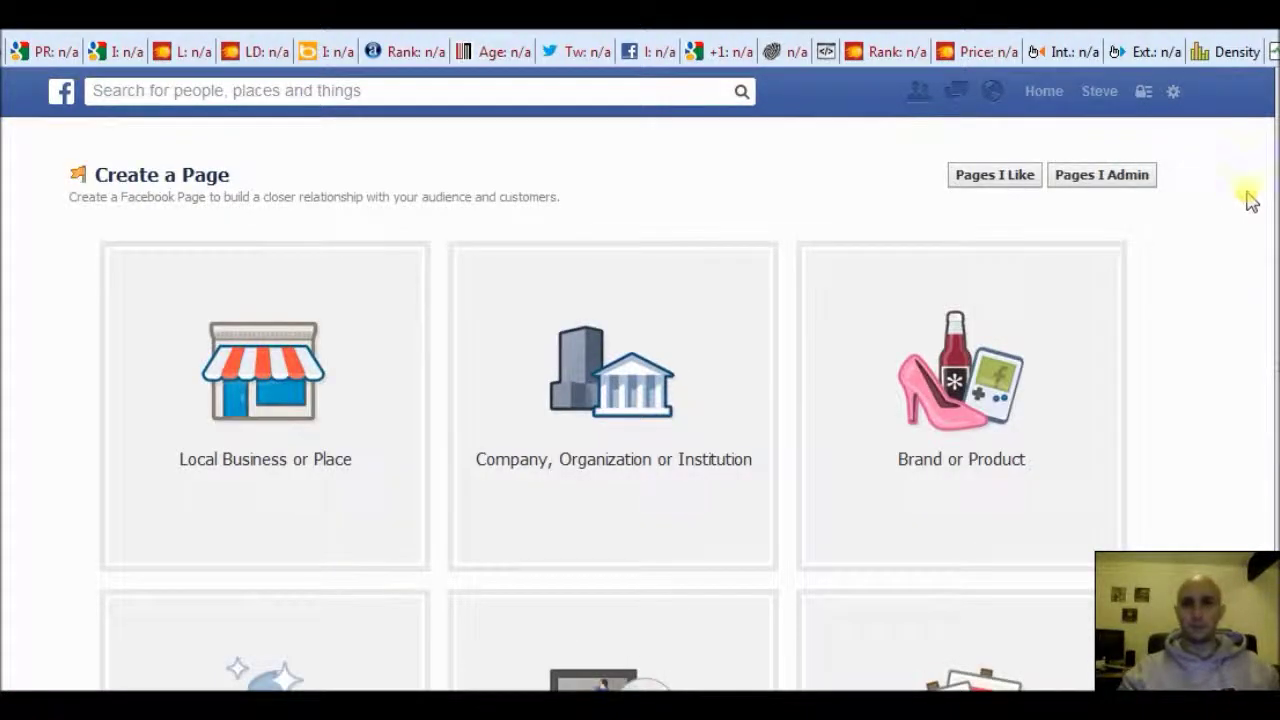
{"action": "scroll", "coordinate": [613, 400], "scroll_direction": "down", "scroll_amount": 3}
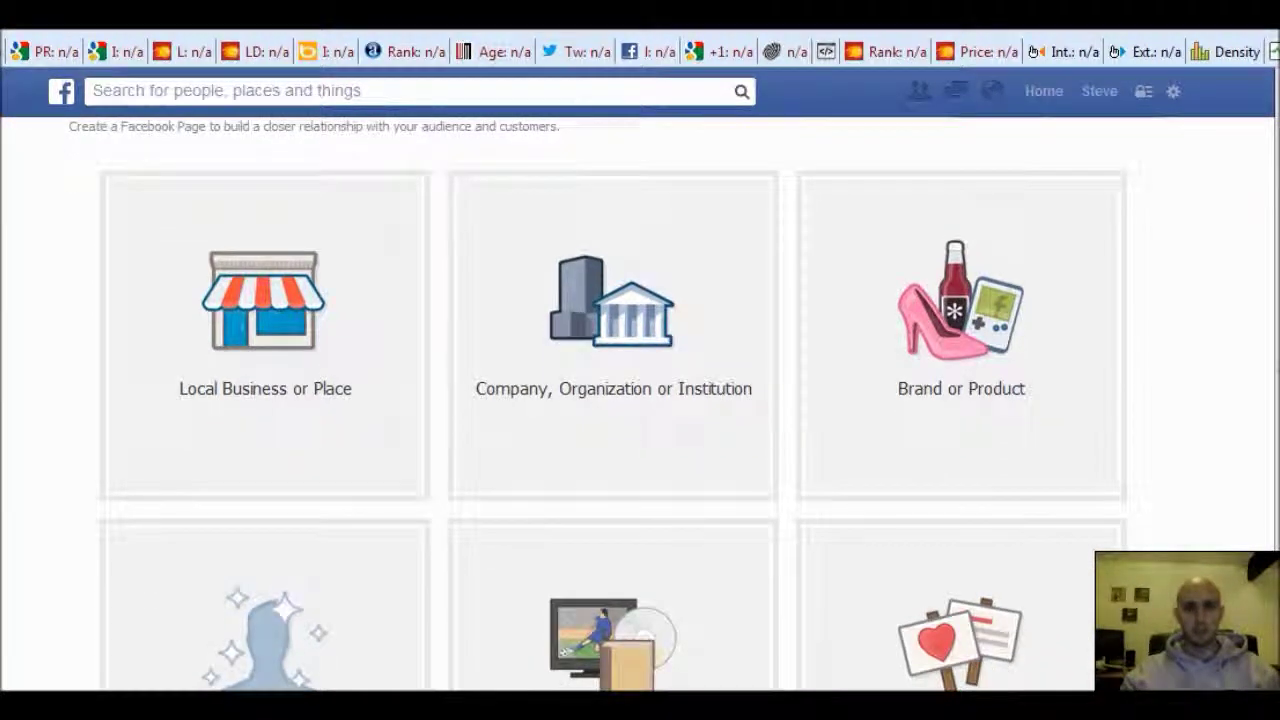
{"action": "scroll", "coordinate": [613, 400], "scroll_direction": "down", "scroll_amount": 2}
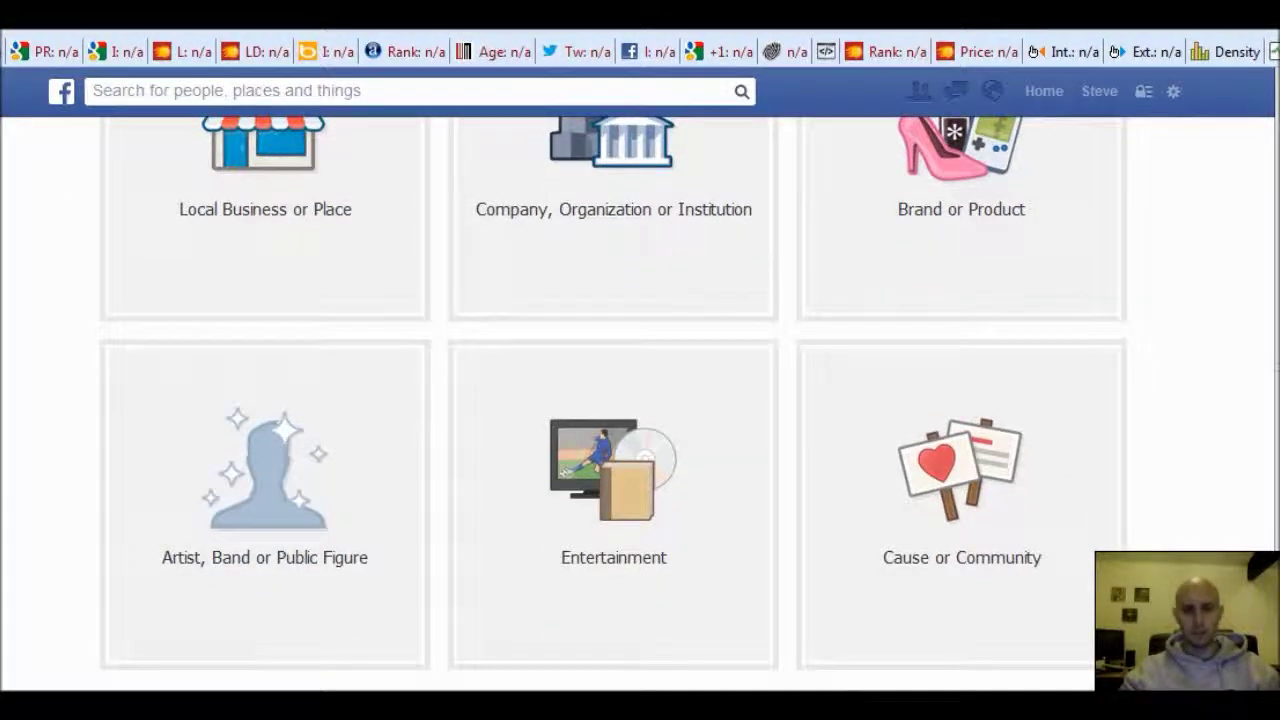
{"action": "scroll", "coordinate": [613, 400], "scroll_direction": "up", "scroll_amount": 4}
{"action": "scroll", "coordinate": [613, 400], "scroll_direction": "down", "scroll_amount": 2}
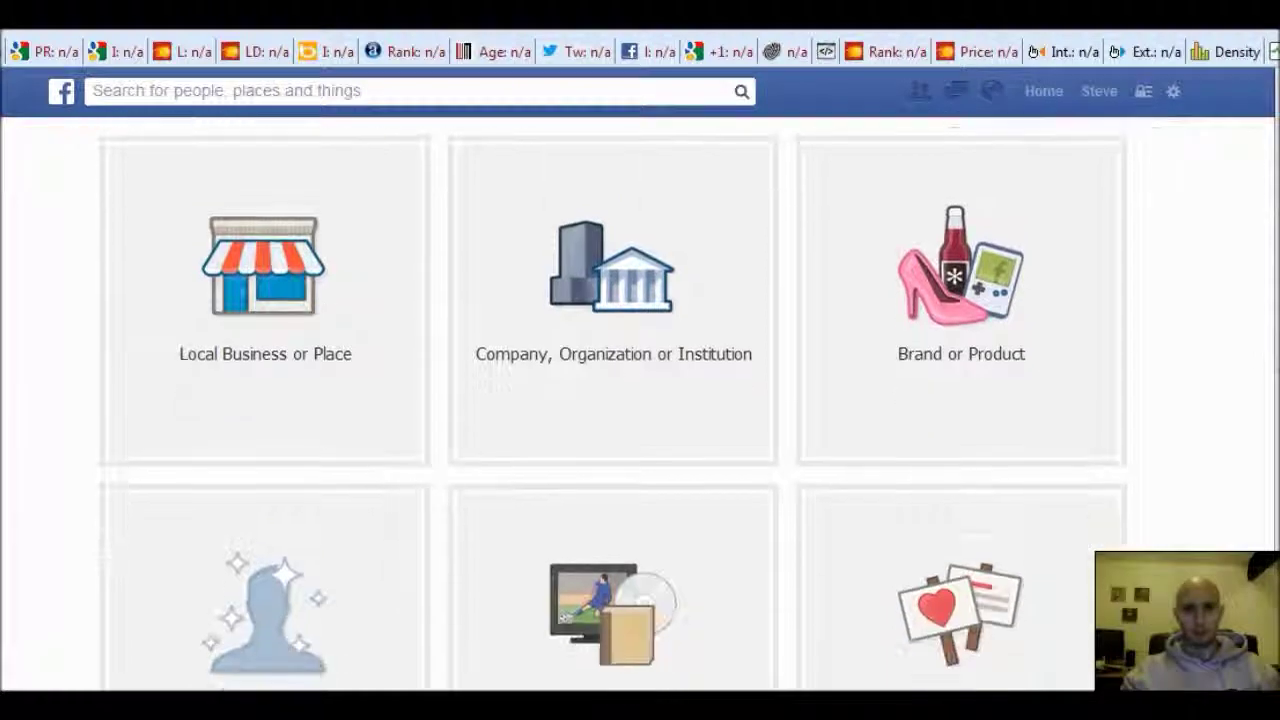
{"action": "scroll", "coordinate": [613, 400], "scroll_direction": "down", "scroll_amount": 1}
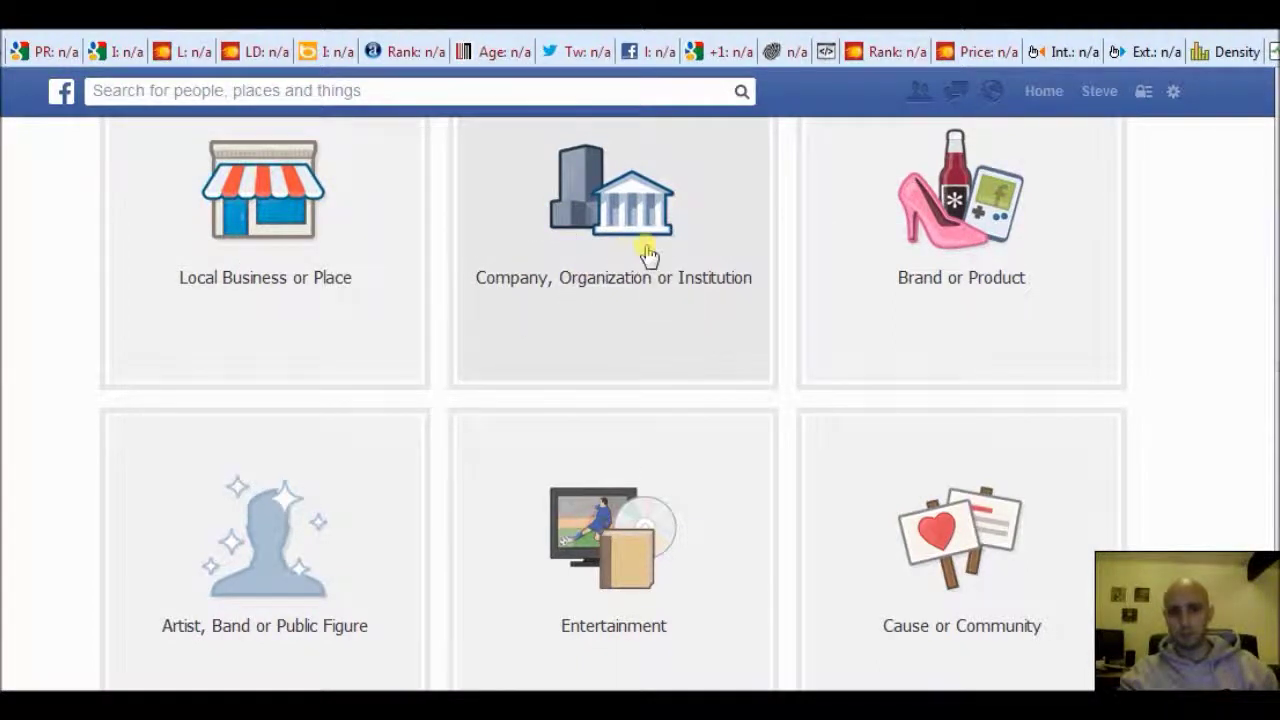
Step: Pick Brand or Product, browse its category list without choosing, then go back to News Feed
{"action": "left_click", "coordinate": [955, 226]}
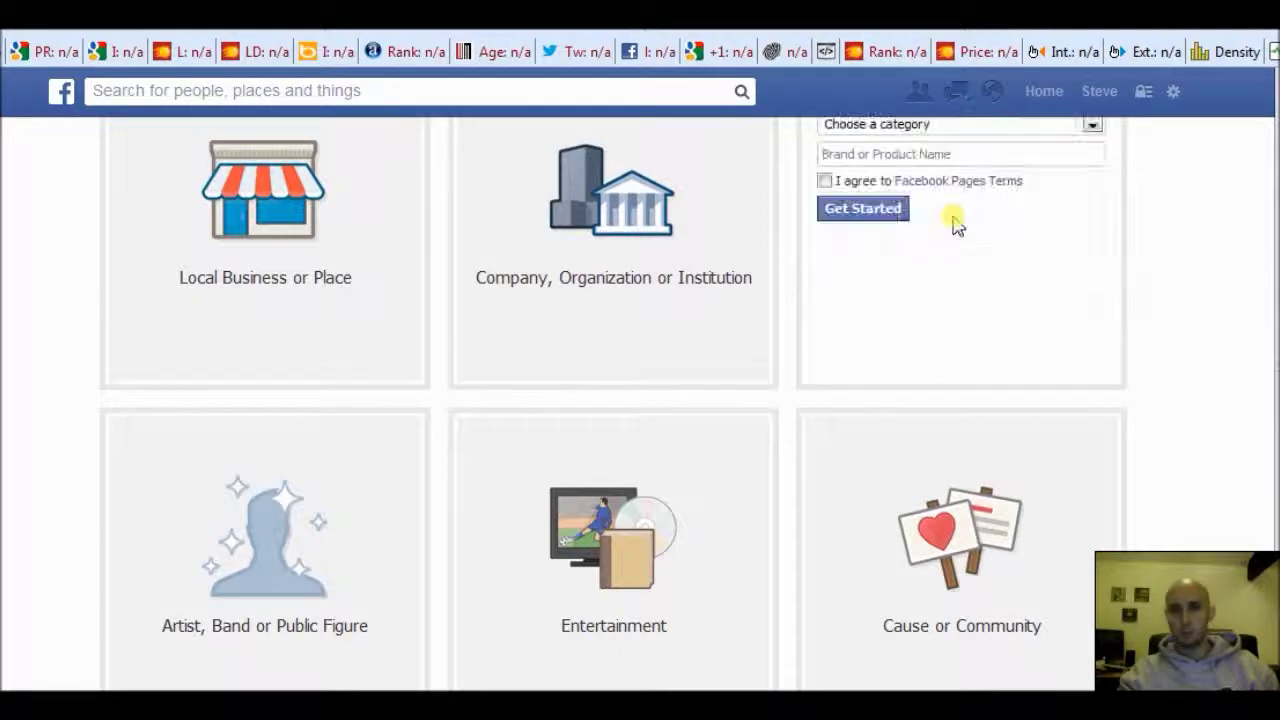
{"action": "scroll", "coordinate": [613, 400], "scroll_direction": "up", "scroll_amount": 1}
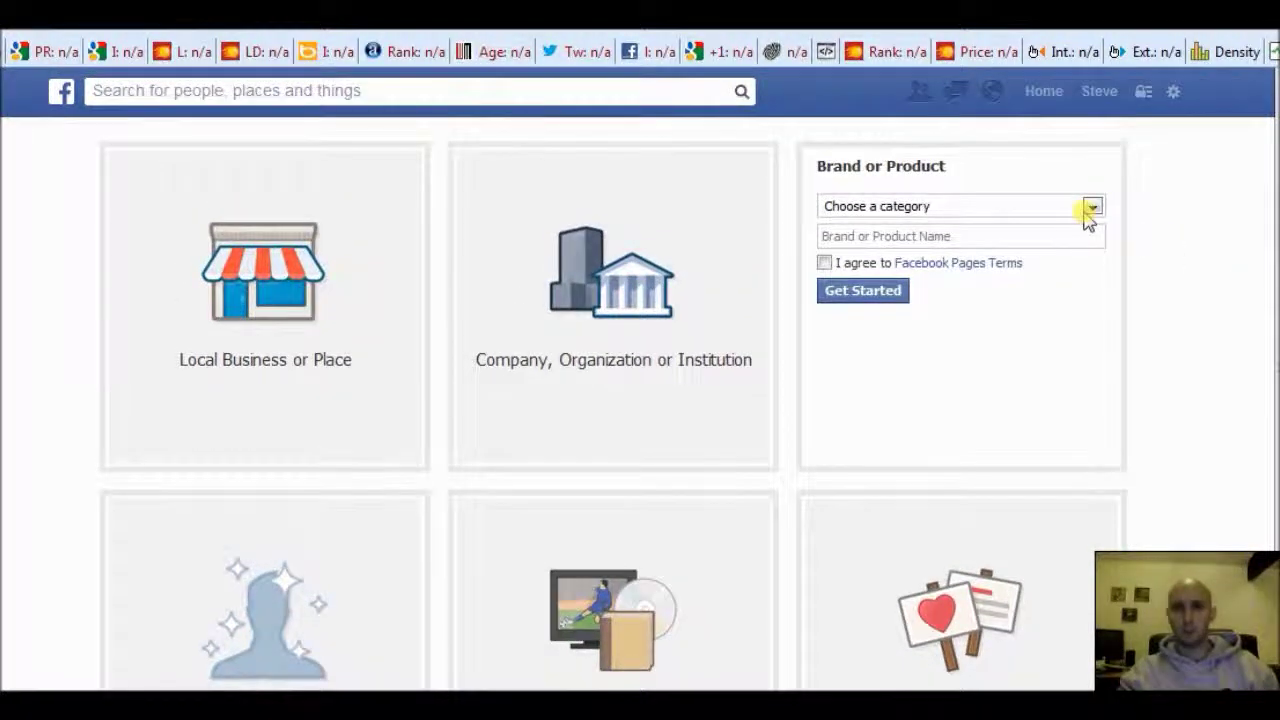
{"action": "left_click", "coordinate": [1093, 206]}
{"action": "left_click_drag", "start_coordinate": [1097, 270], "coordinate": [1100, 395]}
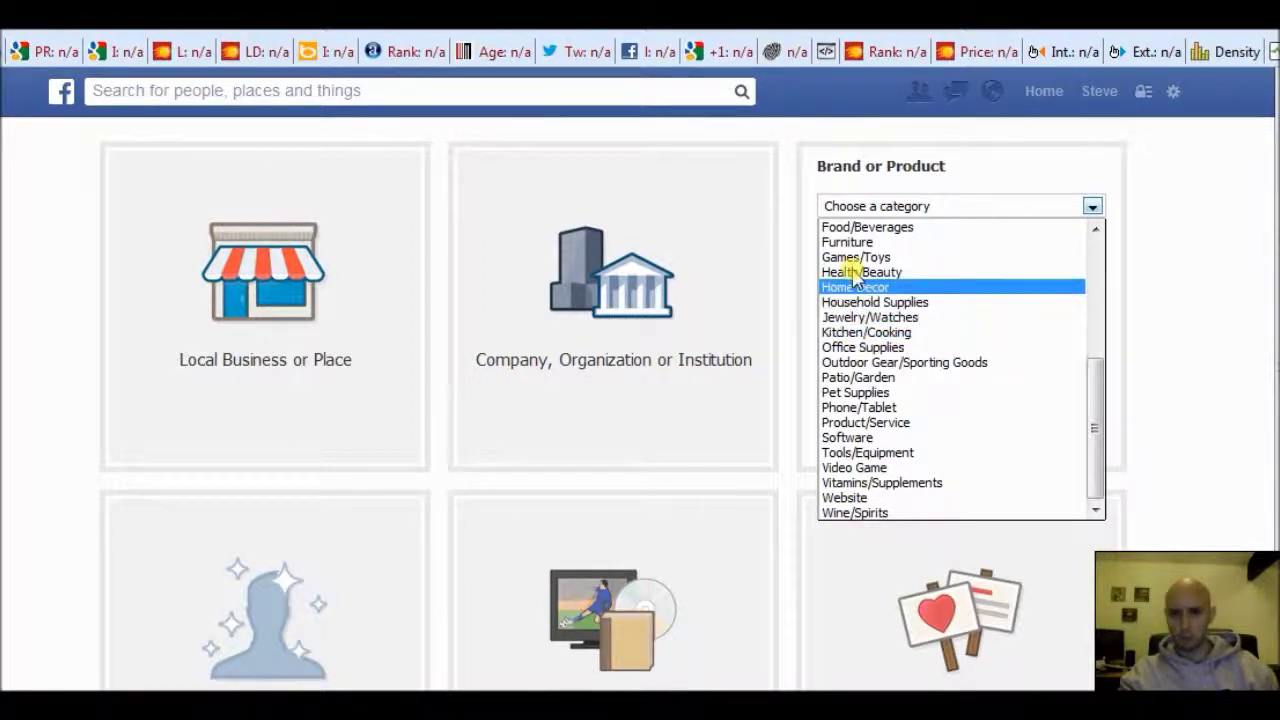
{"action": "scroll", "coordinate": [1097, 438], "scroll_direction": "up", "scroll_amount": 1}
{"action": "left_click_drag", "start_coordinate": [1097, 438], "coordinate": [1091, 286]}
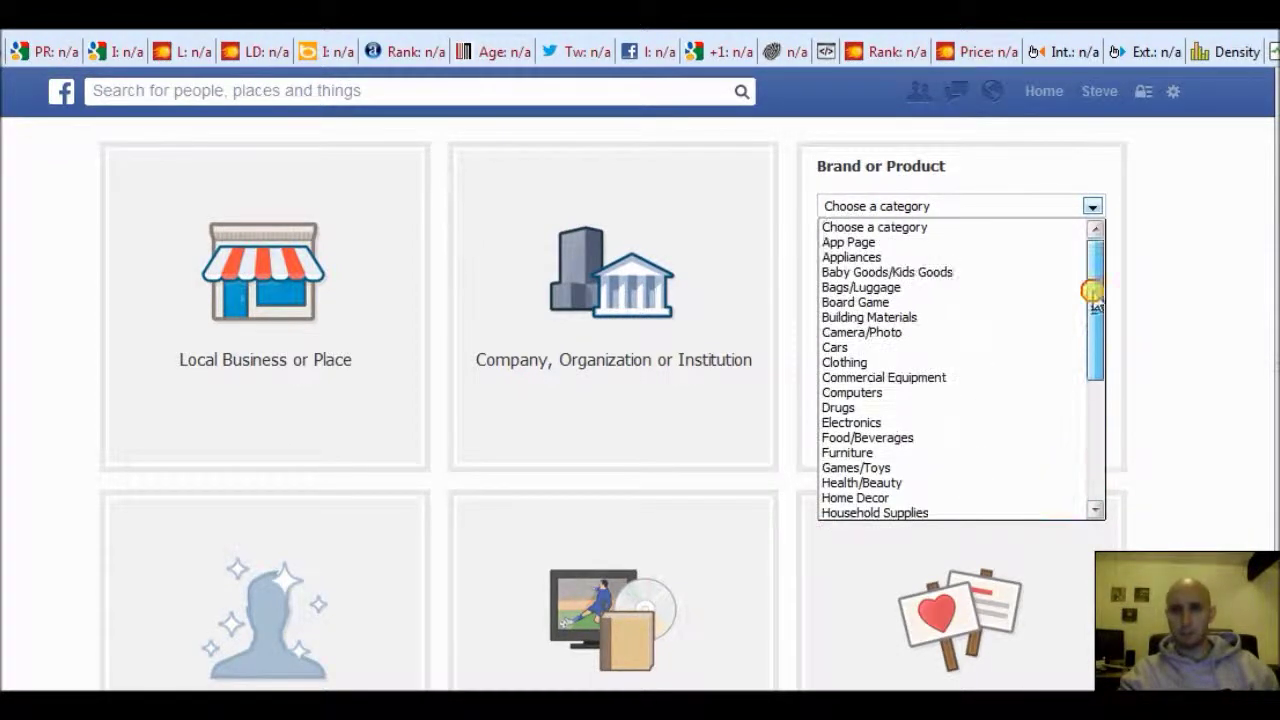
{"action": "left_click", "coordinate": [1123, 294]}
{"action": "left_click", "coordinate": [907, 236]}
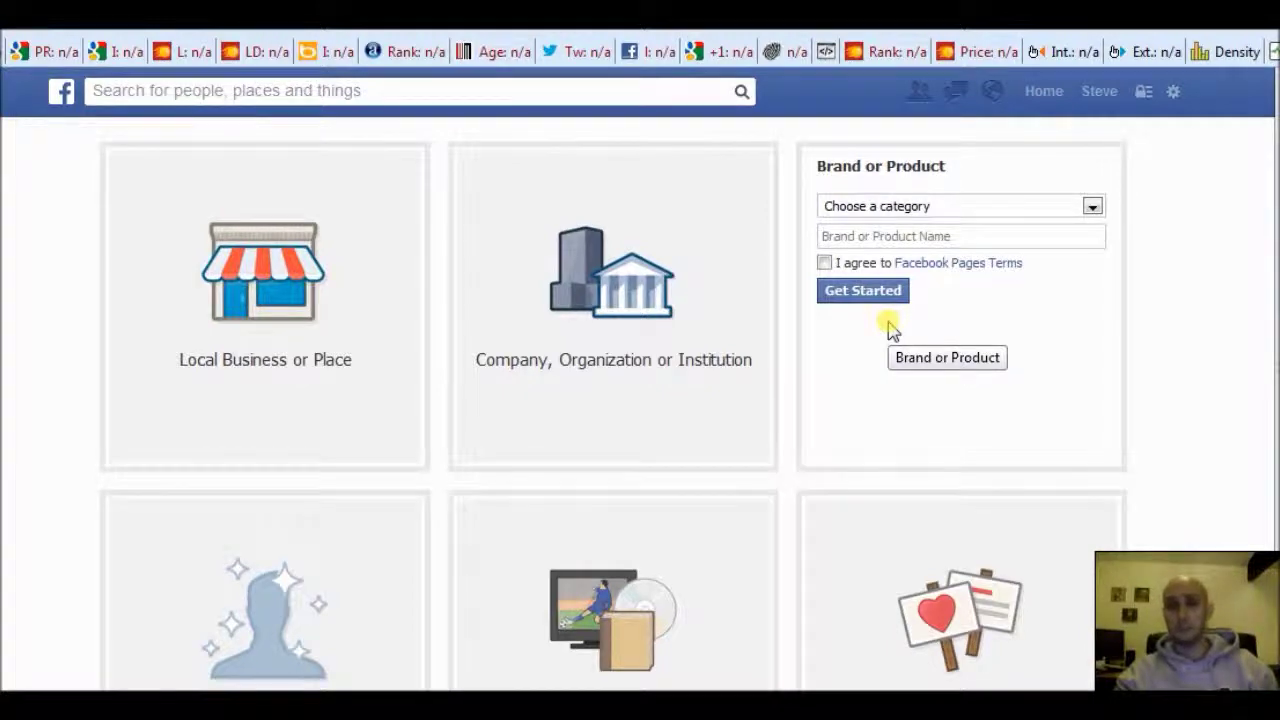
{"action": "left_click", "coordinate": [1040, 93]}
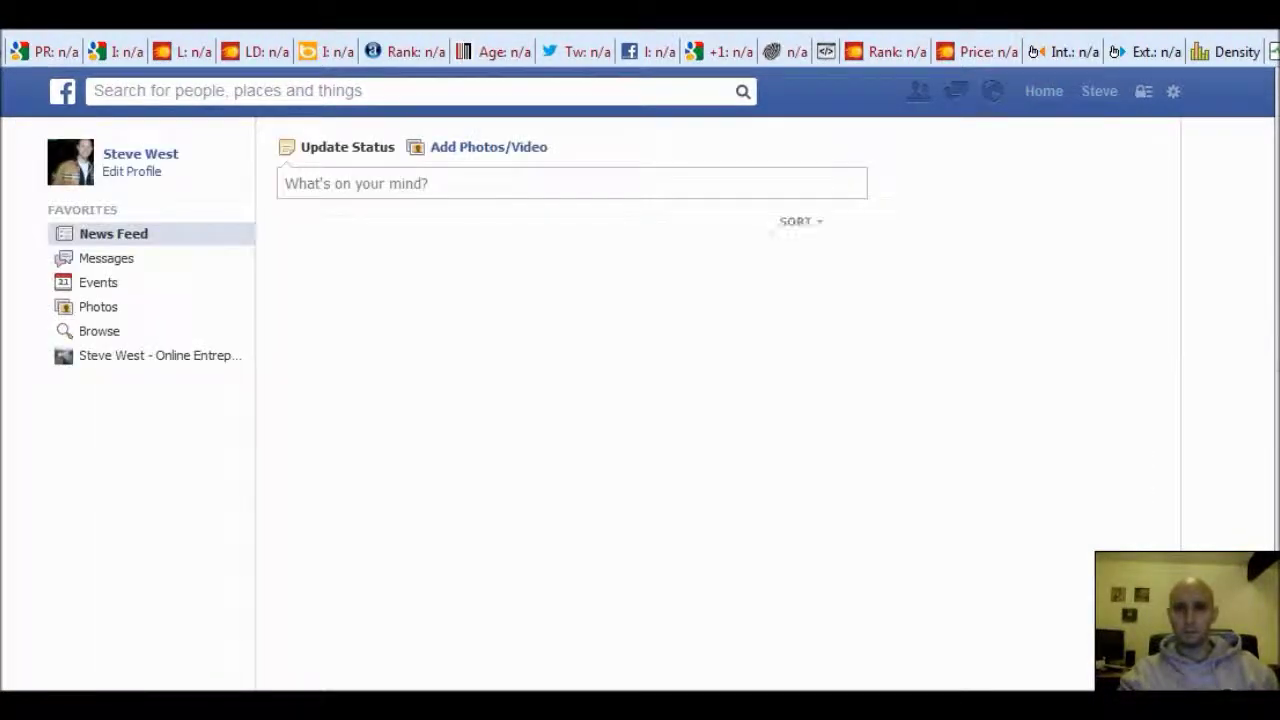
Step: Open the Online Entrepreneur Page from the sidebar and scroll down to its cover and tabs
{"action": "left_click", "coordinate": [117, 358]}
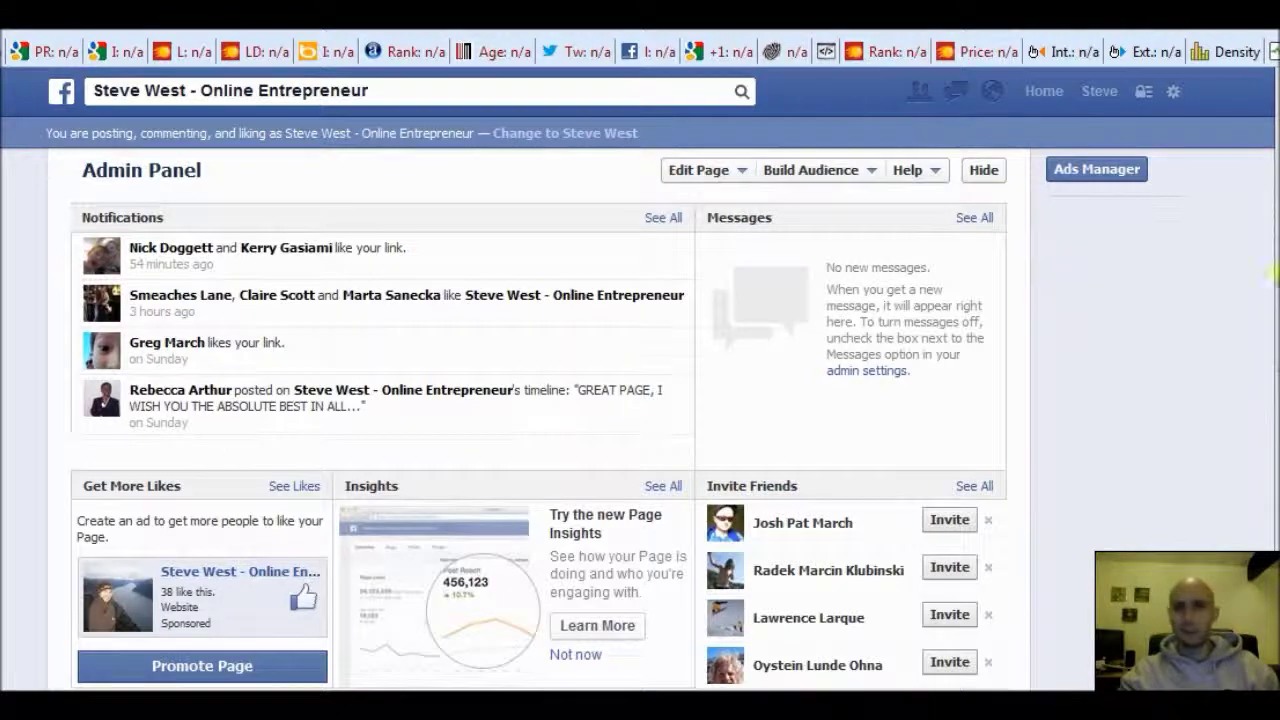
{"action": "scroll", "coordinate": [103, 381], "scroll_direction": "down", "scroll_amount": 5}
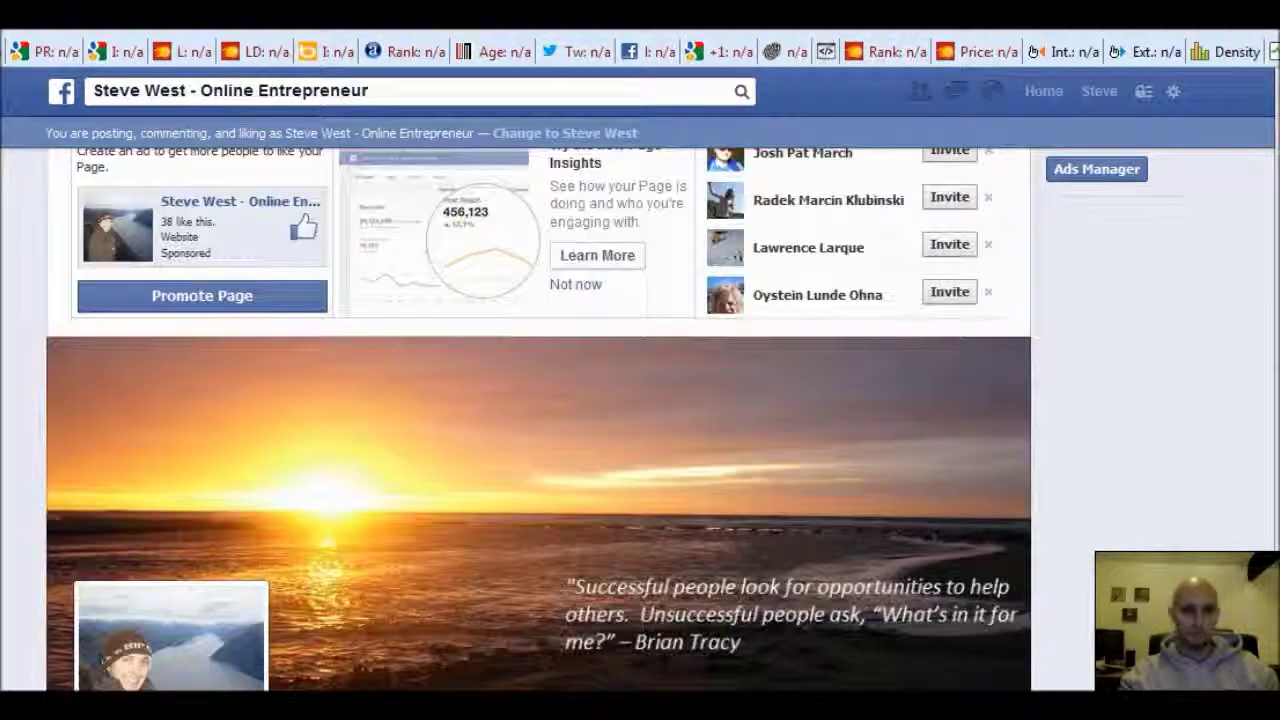
{"action": "scroll", "coordinate": [540, 420], "scroll_direction": "down", "scroll_amount": 1}
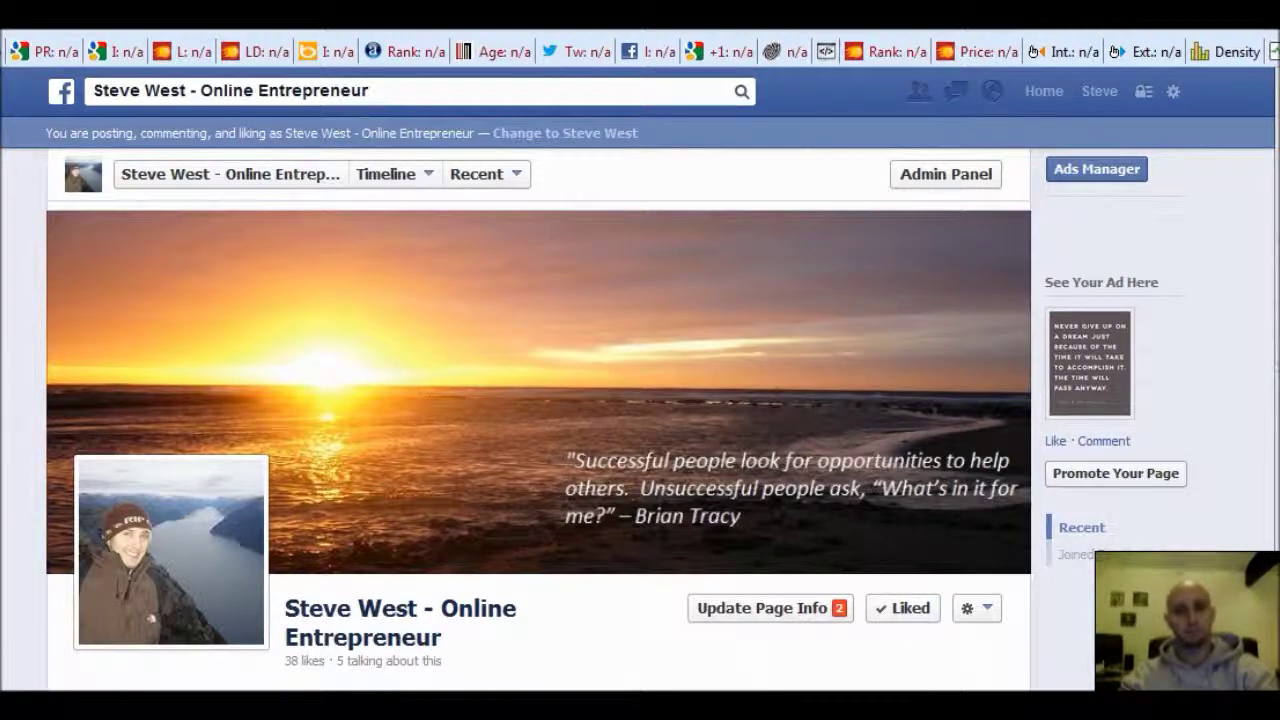
{"action": "scroll", "coordinate": [540, 420], "scroll_direction": "down", "scroll_amount": 1}
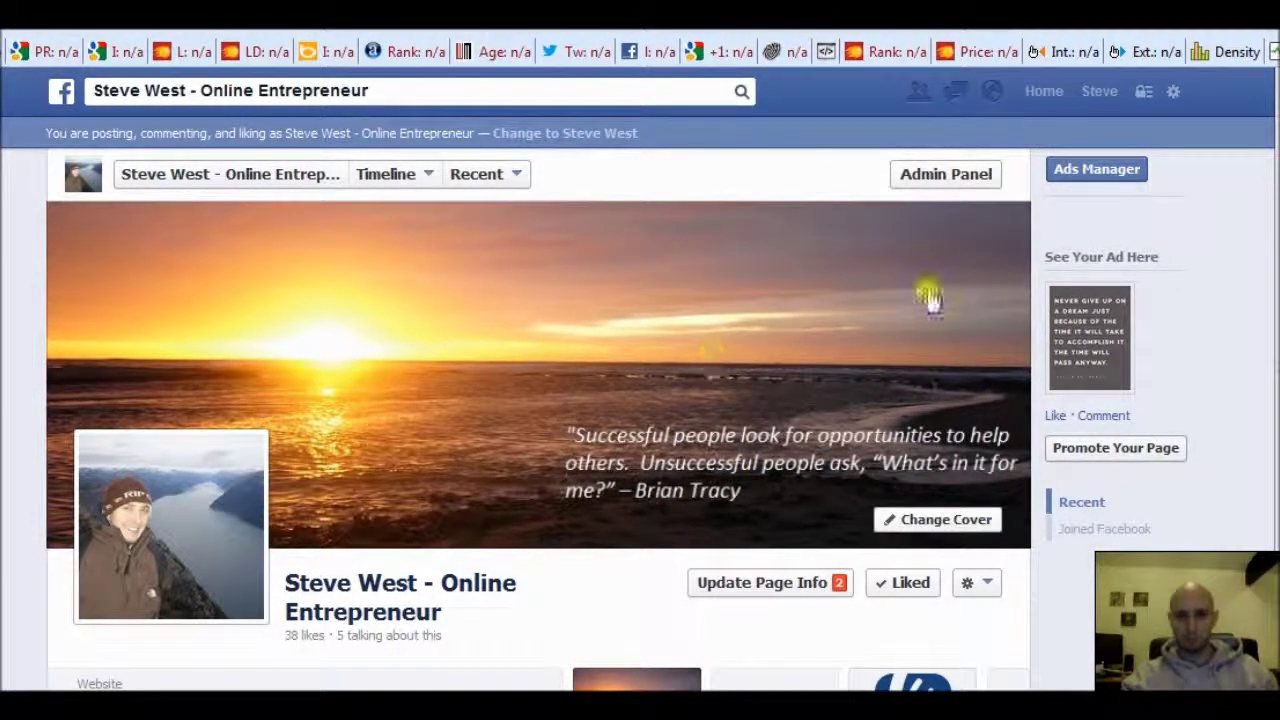
{"action": "scroll", "coordinate": [230, 455], "scroll_direction": "down", "scroll_amount": 3}
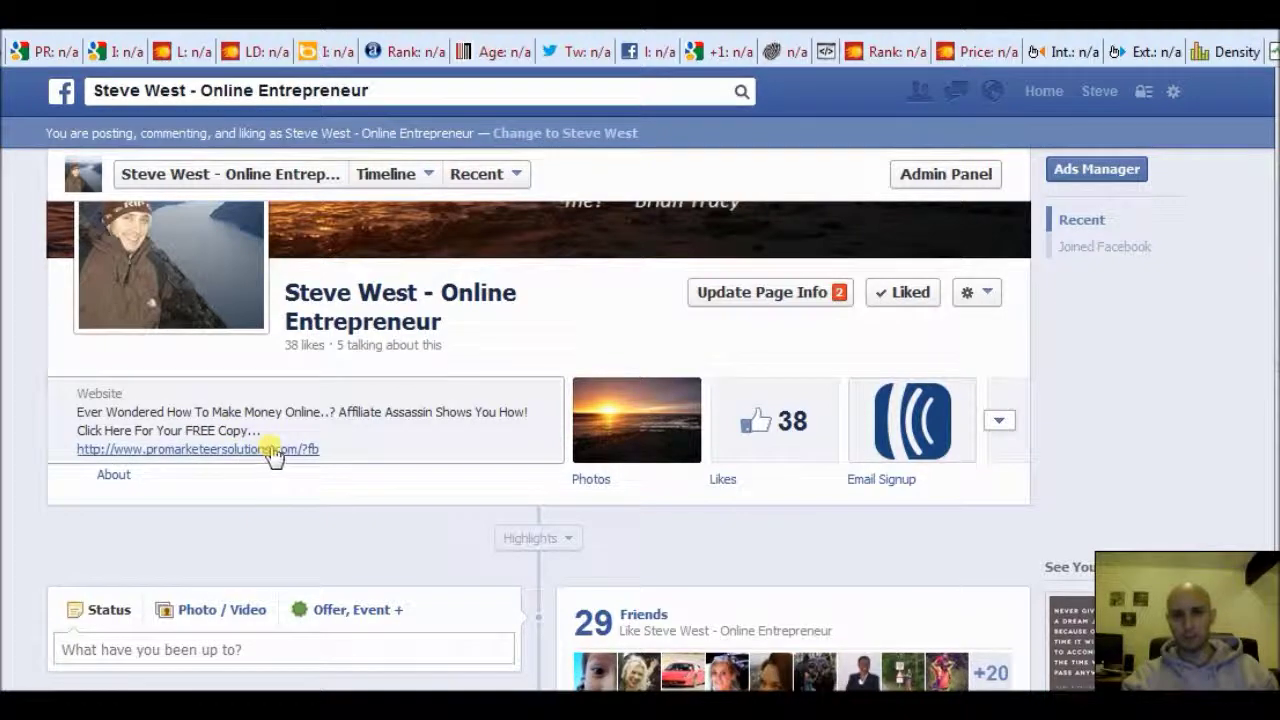
{"action": "left_click", "coordinate": [268, 451]}
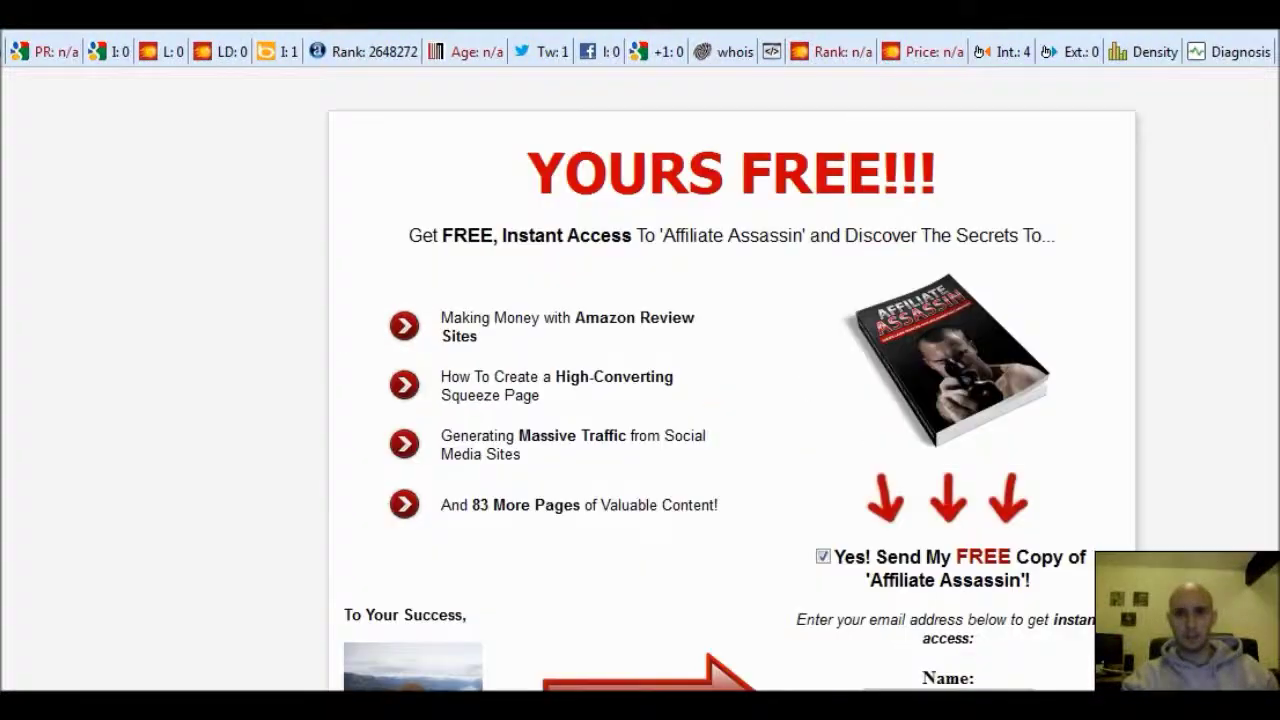
{"action": "key", "text": "alt+Left"}
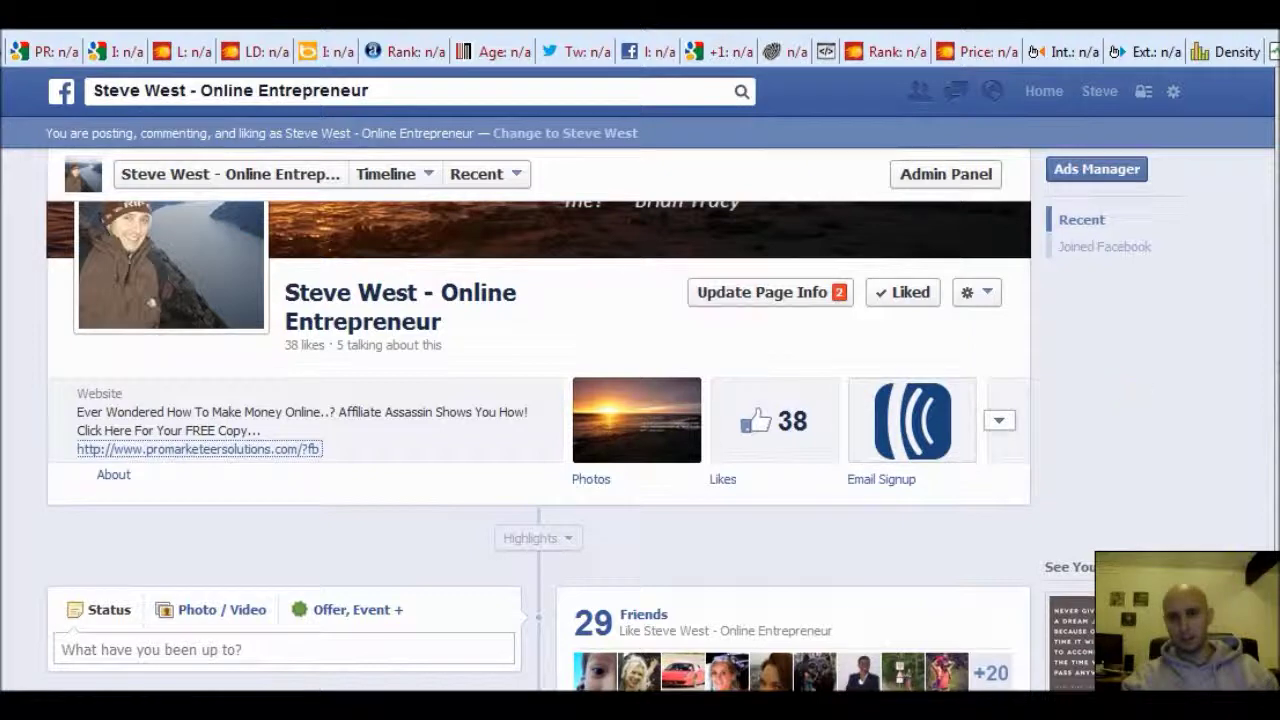
Step: Scroll down the Page and open its Email Signup tab
{"action": "scroll", "coordinate": [640, 420], "scroll_direction": "down", "scroll_amount": 1}
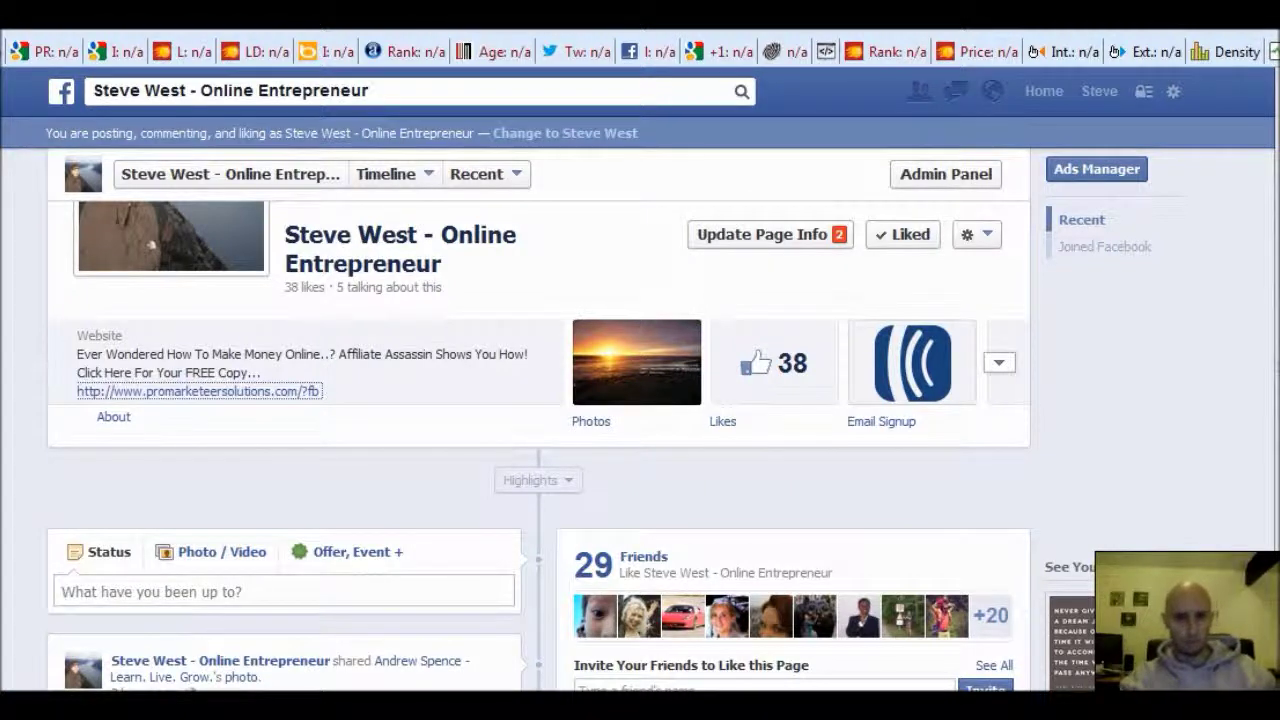
{"action": "scroll", "coordinate": [566, 426], "scroll_direction": "down", "scroll_amount": 1}
{"action": "scroll", "coordinate": [566, 426], "scroll_direction": "down", "scroll_amount": 1}
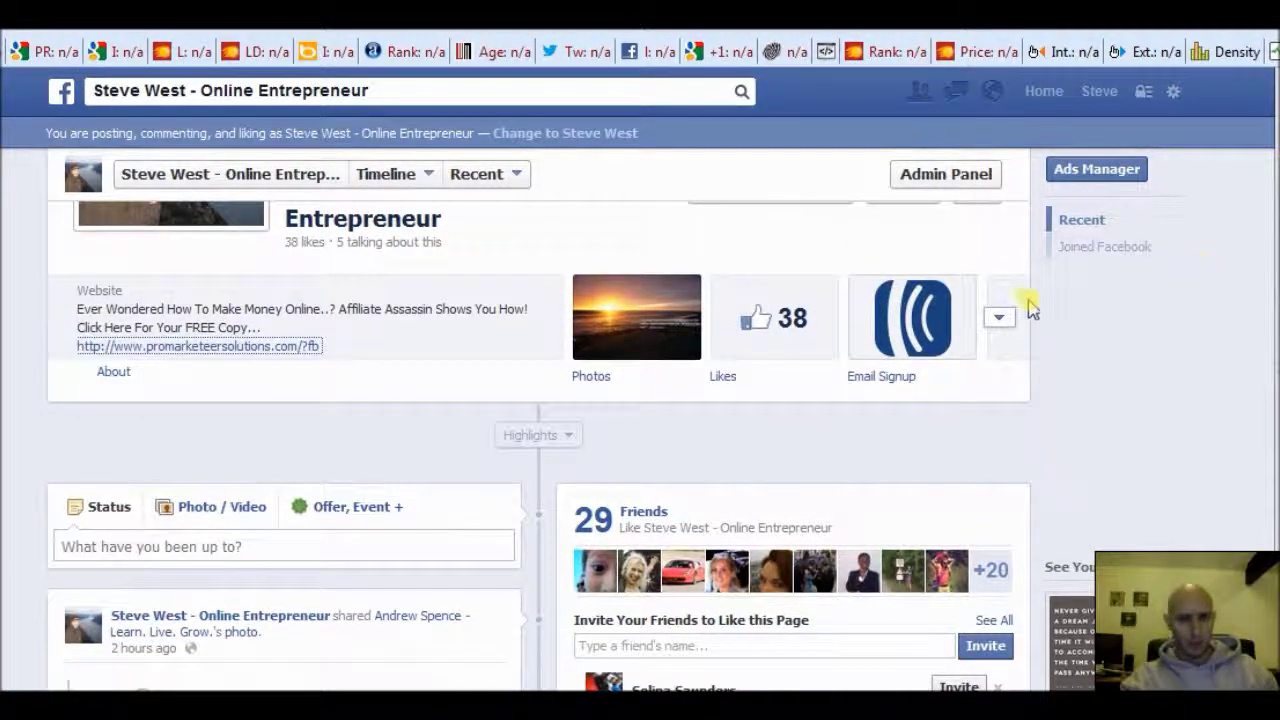
{"action": "left_click", "coordinate": [915, 313]}
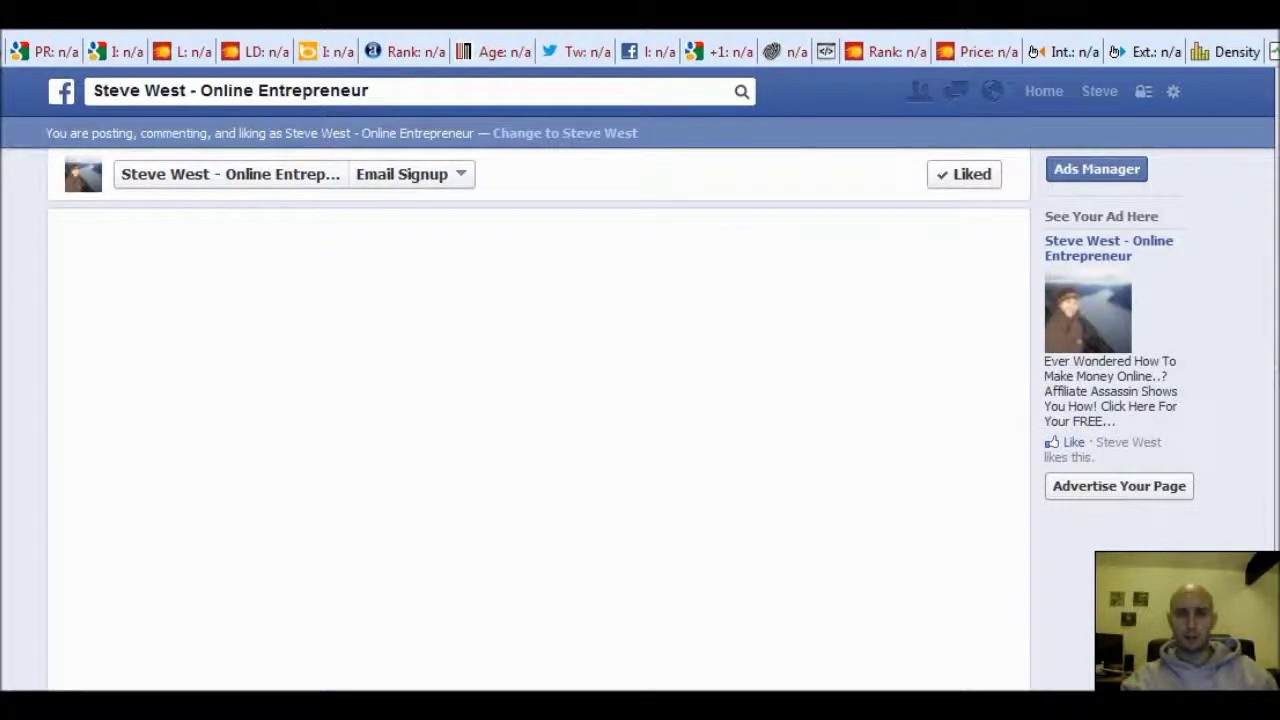
Step: Look over the free-gift opt-in form with its Name and Email fields
{"action": "scroll", "coordinate": [540, 440], "scroll_direction": "down", "scroll_amount": 3}
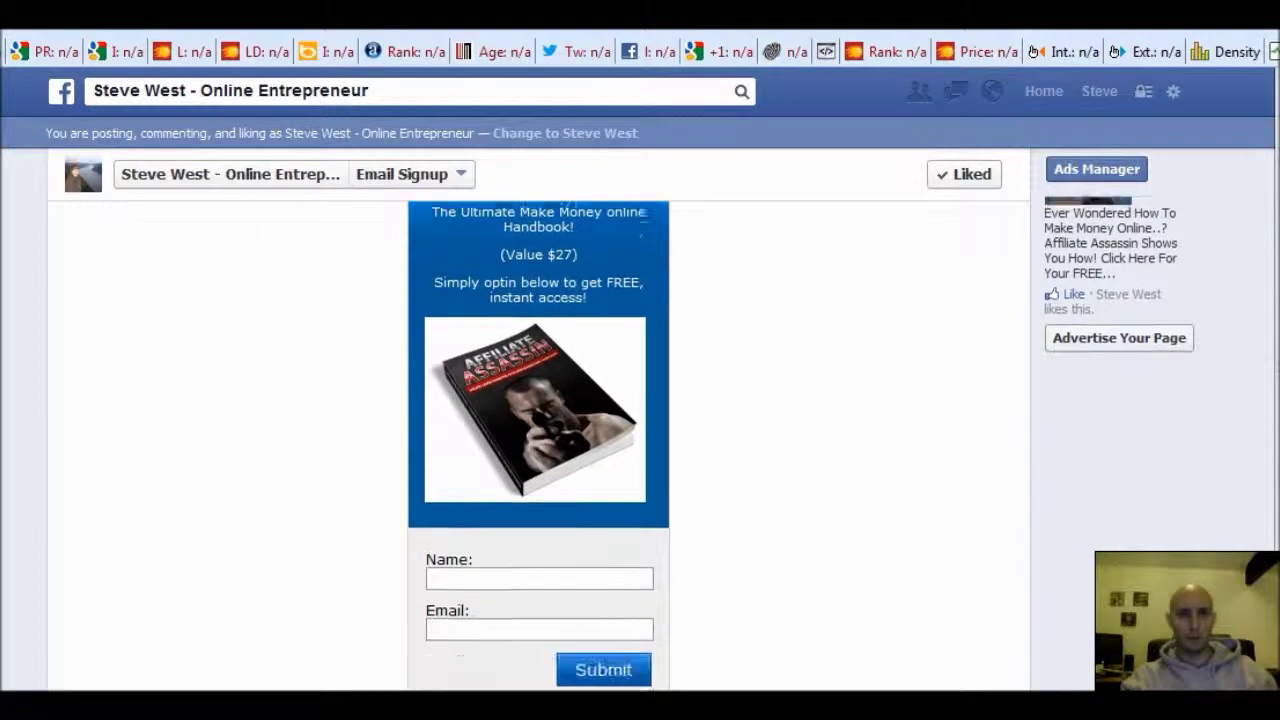
{"action": "scroll", "coordinate": [540, 440], "scroll_direction": "down", "scroll_amount": 3}
{"action": "scroll", "coordinate": [540, 440], "scroll_direction": "up", "scroll_amount": 5}
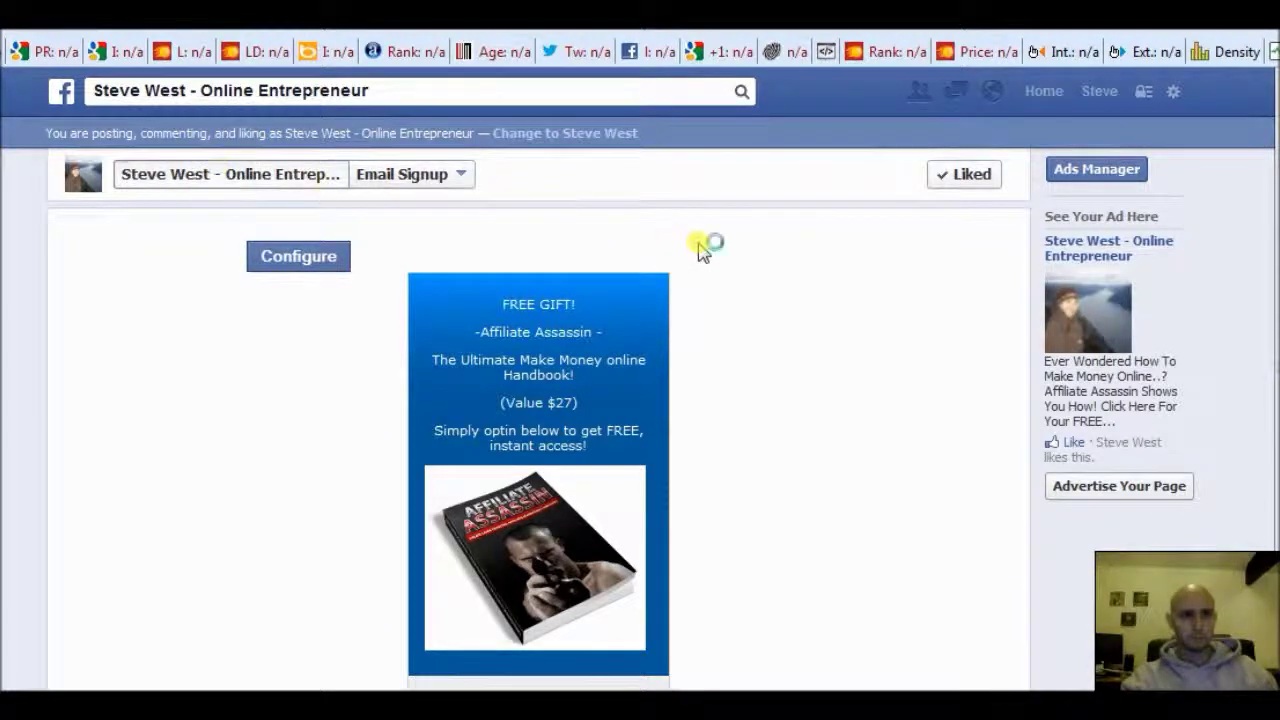
{"action": "scroll", "coordinate": [1029, 269], "scroll_direction": "up", "scroll_amount": 10}
{"action": "scroll", "coordinate": [540, 420], "scroll_direction": "down", "scroll_amount": 8}
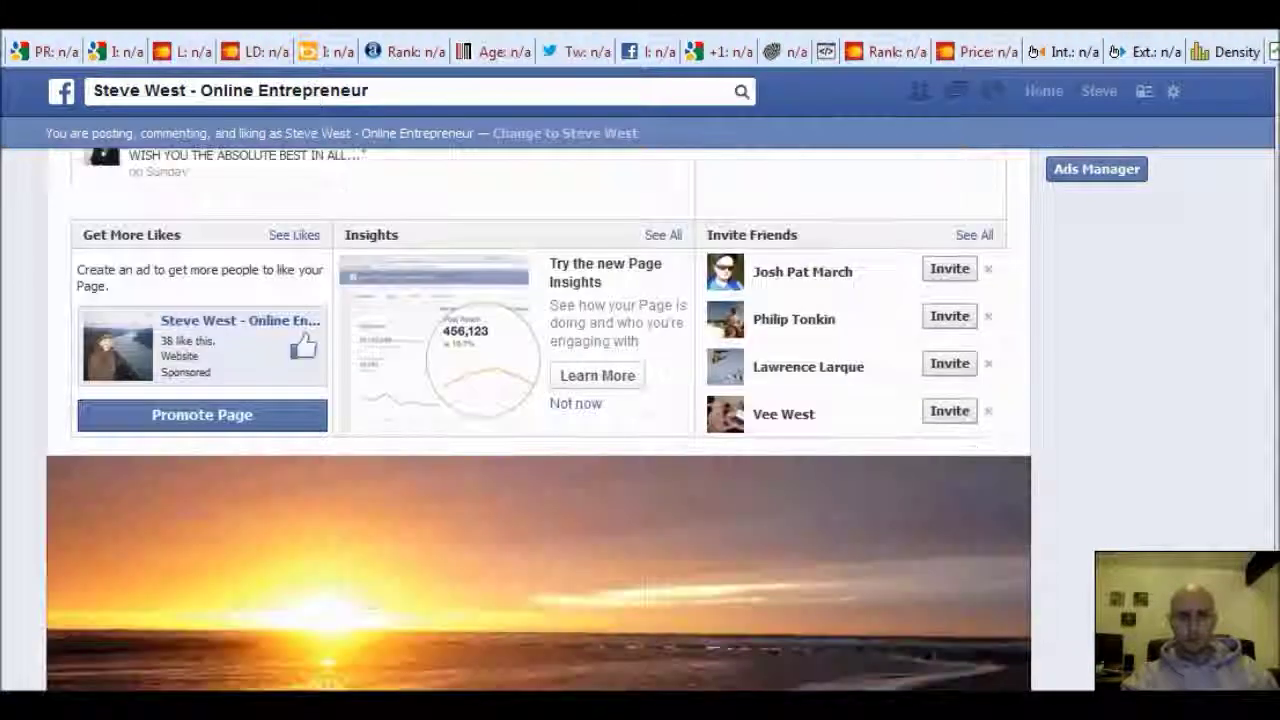
Step: Scroll through the Page timeline's shared links and quote images, then back to the status box
{"action": "scroll", "coordinate": [540, 420], "scroll_direction": "down", "scroll_amount": 10}
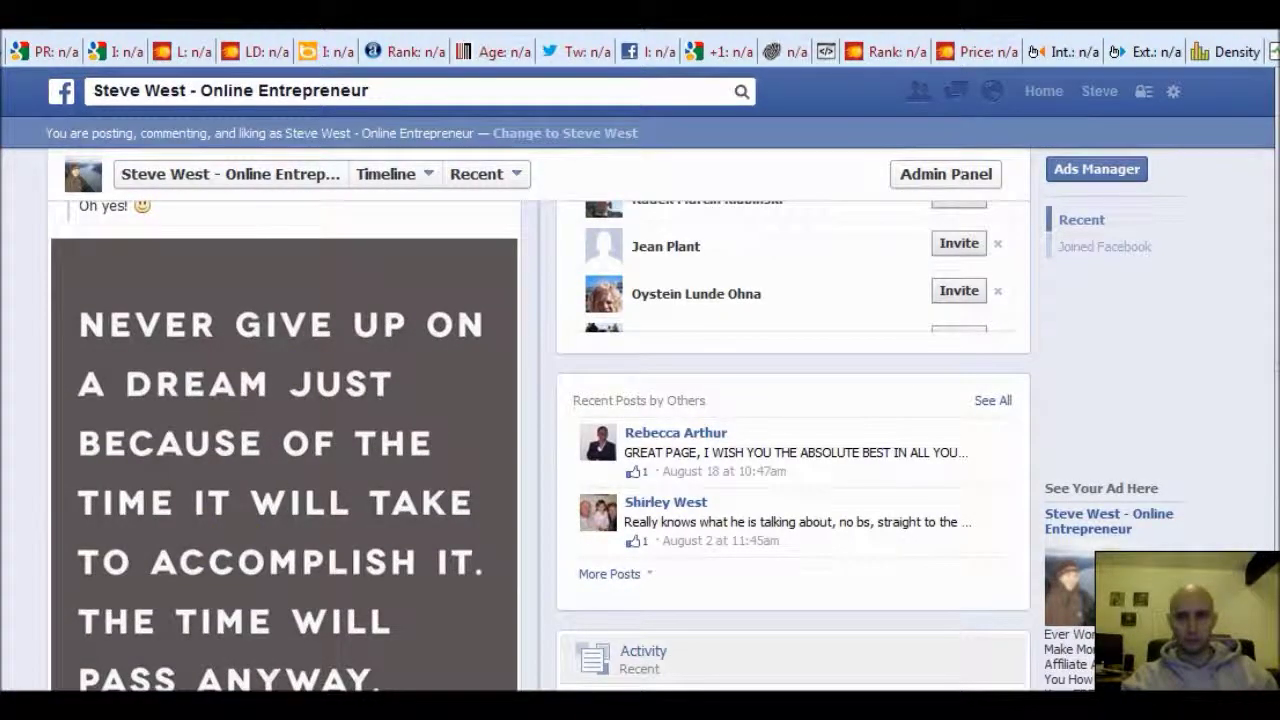
{"action": "scroll", "coordinate": [540, 420], "scroll_direction": "down", "scroll_amount": 3}
{"action": "scroll", "coordinate": [540, 420], "scroll_direction": "down", "scroll_amount": 3}
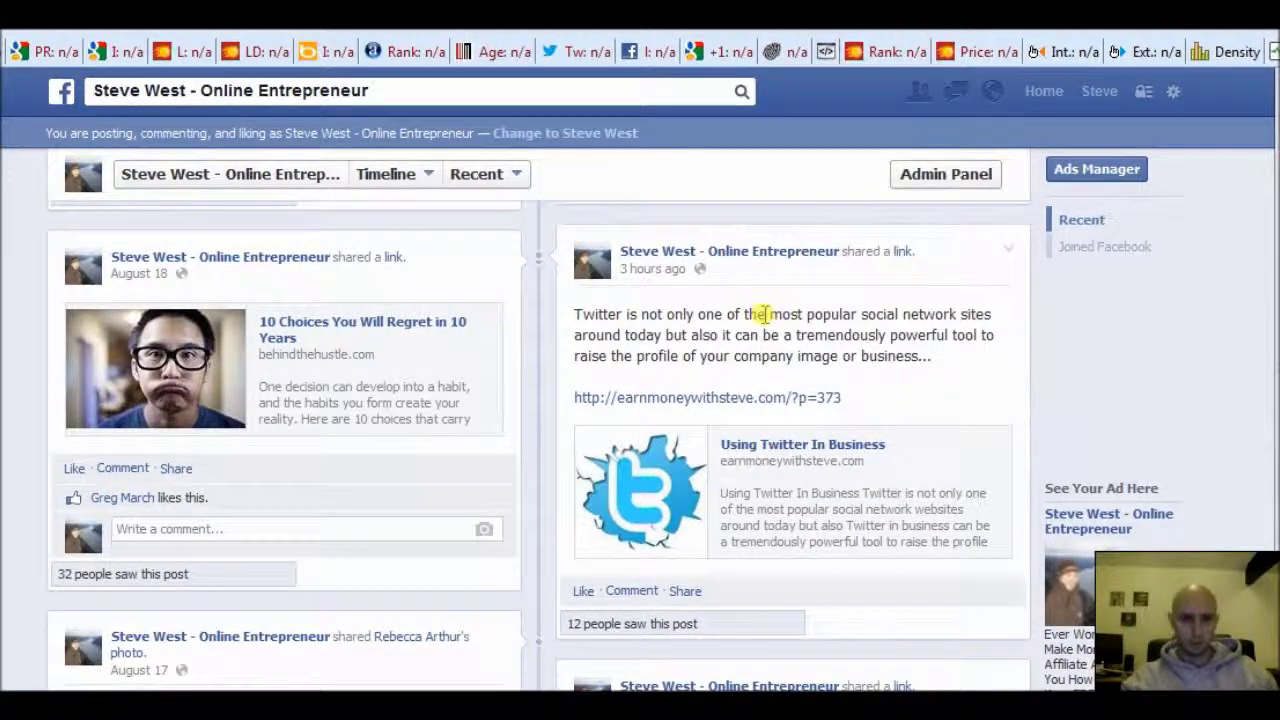
{"action": "scroll", "coordinate": [878, 473], "scroll_direction": "down", "scroll_amount": 7}
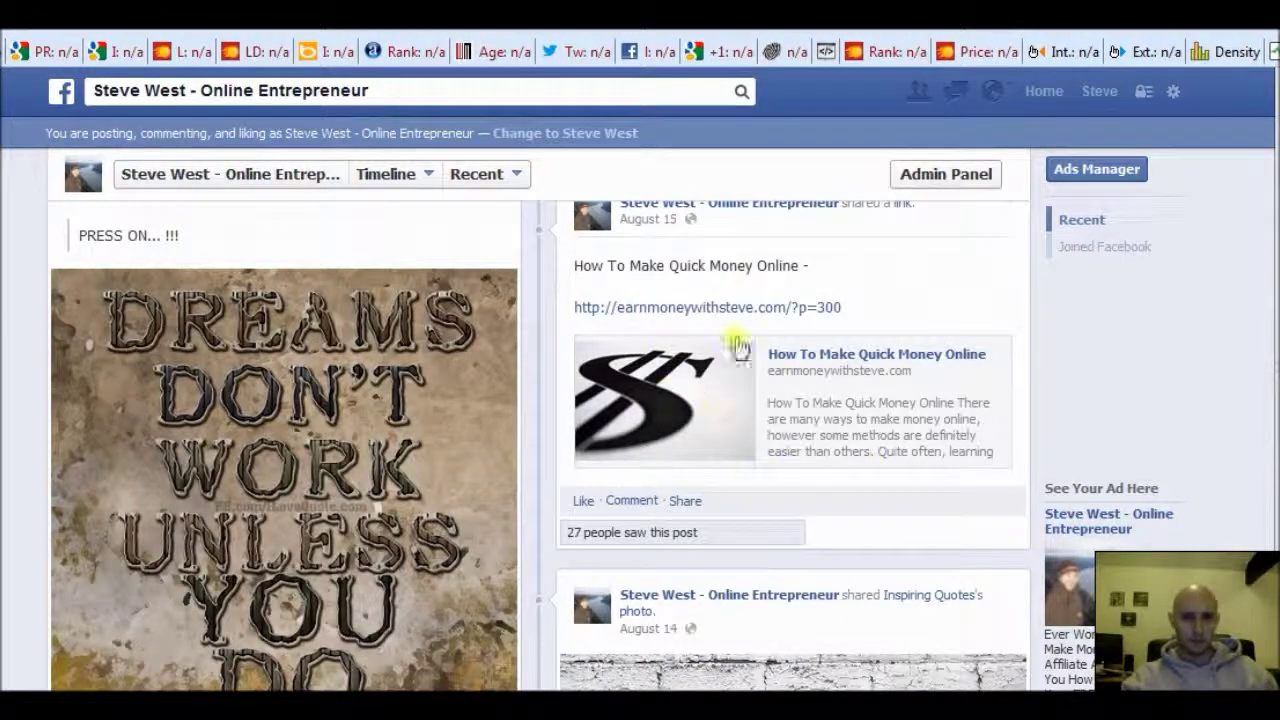
{"action": "scroll", "coordinate": [737, 343], "scroll_direction": "down", "scroll_amount": 1}
{"action": "scroll", "coordinate": [640, 445], "scroll_direction": "down", "scroll_amount": 4}
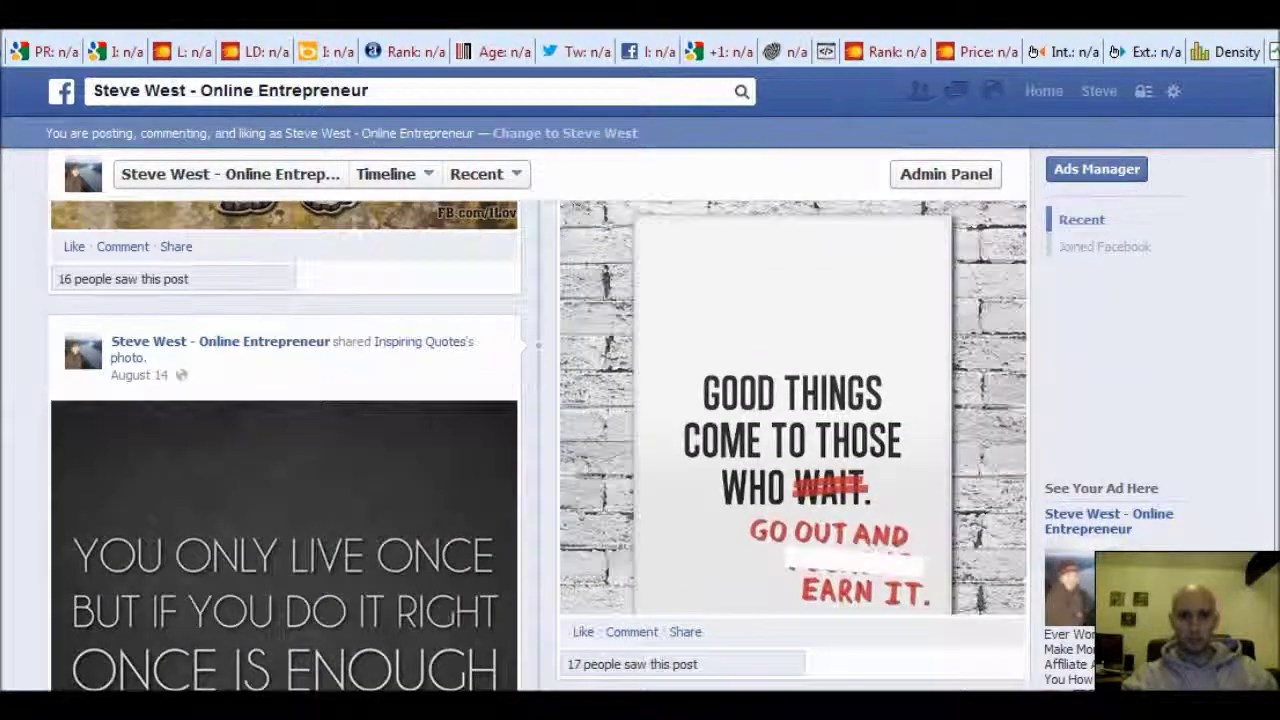
{"action": "scroll", "coordinate": [793, 382], "scroll_direction": "up", "scroll_amount": 5}
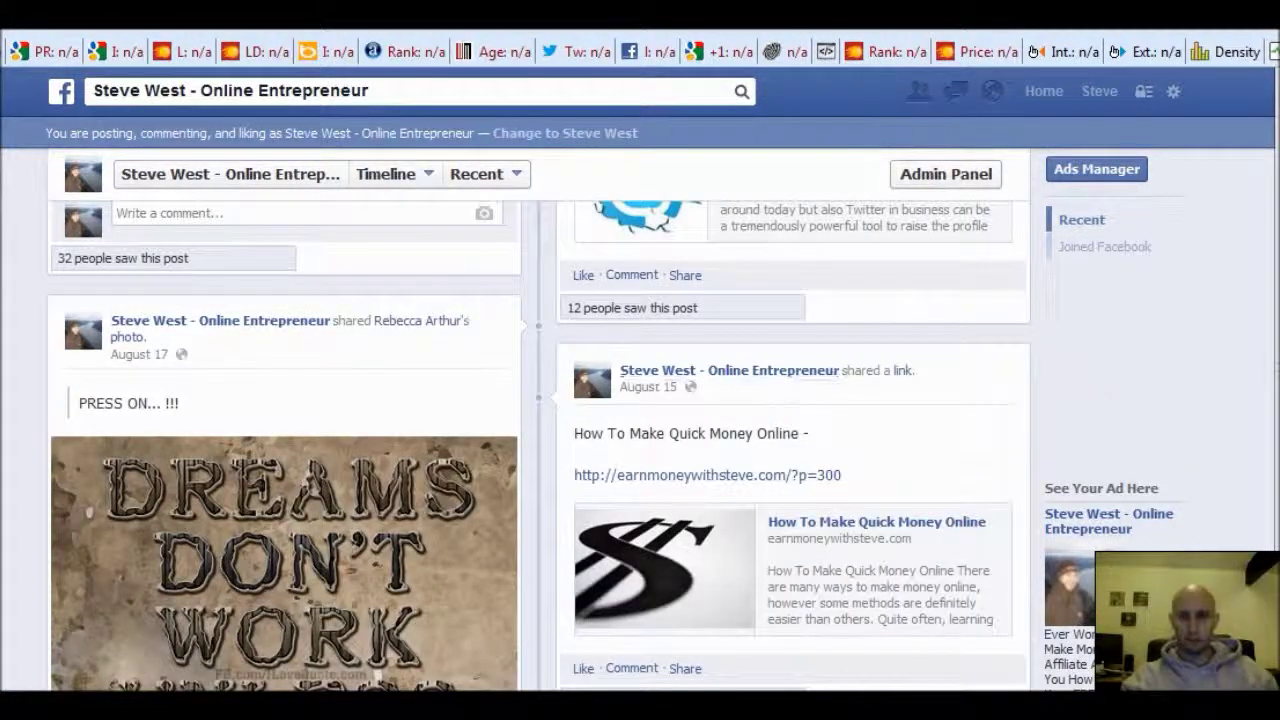
{"action": "scroll", "coordinate": [657, 422], "scroll_direction": "down", "scroll_amount": 3}
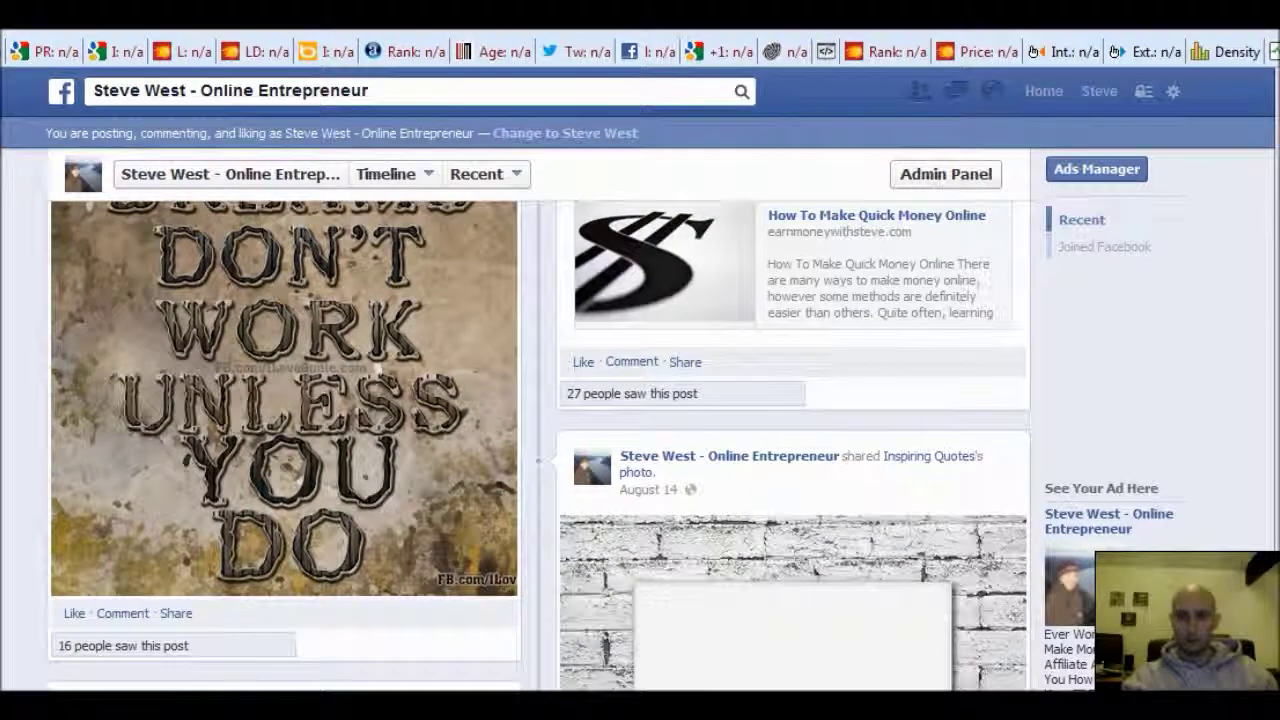
{"action": "scroll", "coordinate": [690, 368], "scroll_direction": "down", "scroll_amount": 4}
{"action": "scroll", "coordinate": [540, 440], "scroll_direction": "down", "scroll_amount": 7}
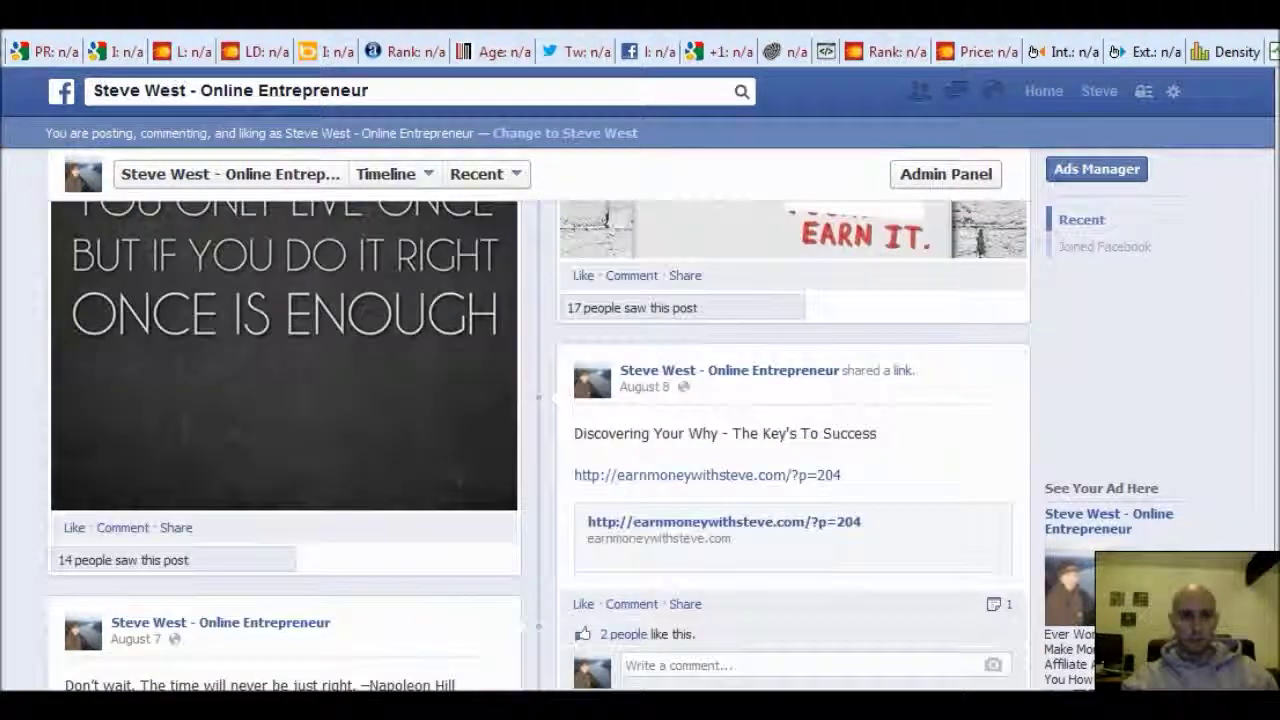
{"action": "scroll", "coordinate": [540, 440], "scroll_direction": "down", "scroll_amount": 1}
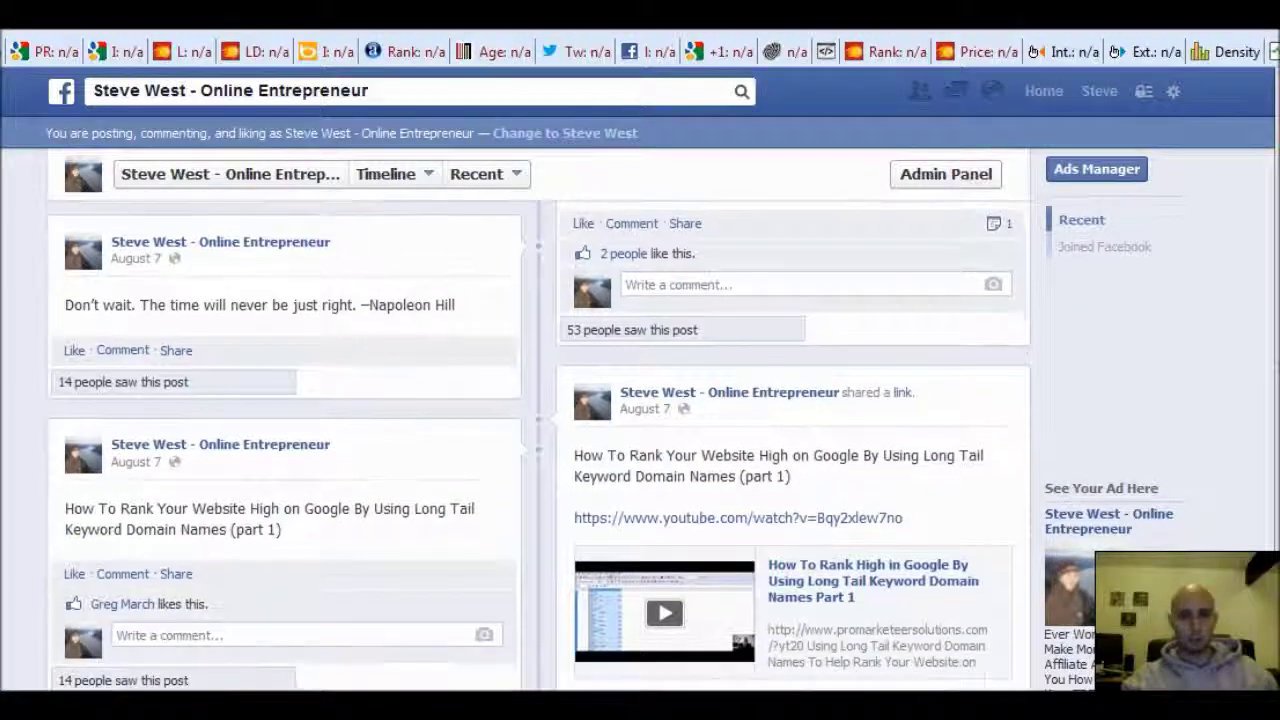
{"action": "scroll", "coordinate": [870, 560], "scroll_direction": "down", "scroll_amount": 2}
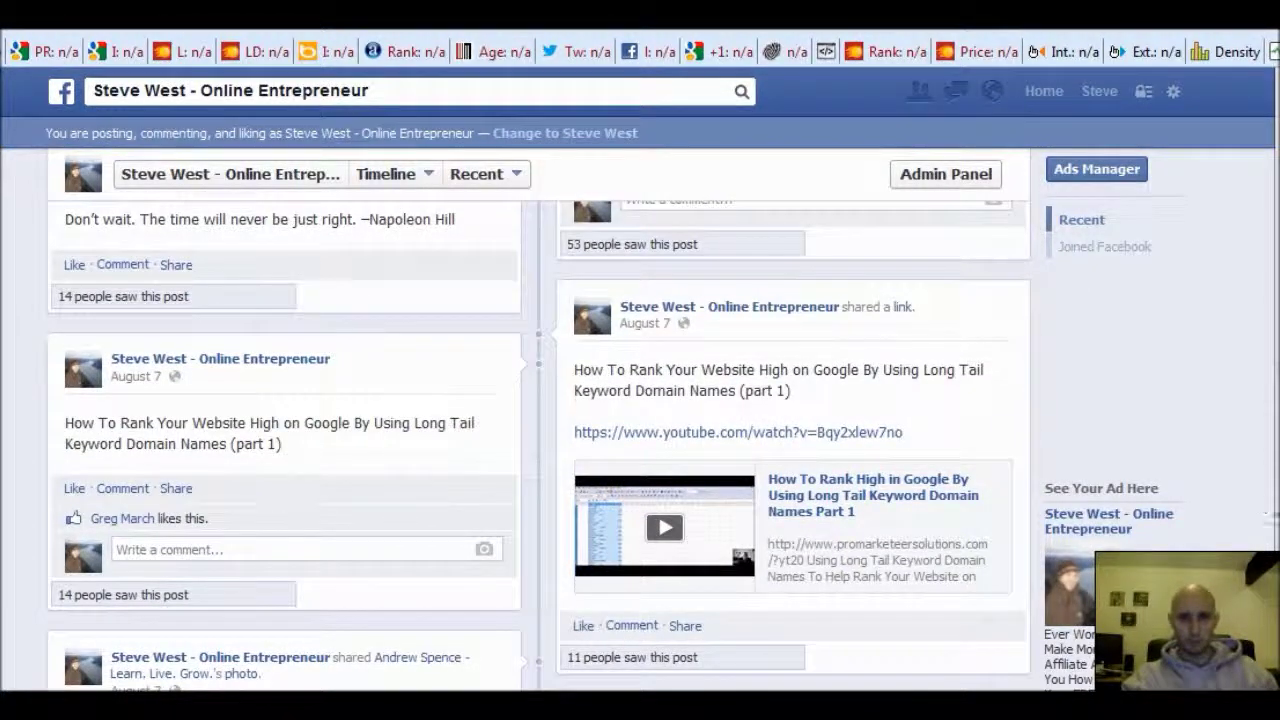
{"action": "scroll", "coordinate": [688, 480], "scroll_direction": "down", "scroll_amount": 10}
{"action": "scroll", "coordinate": [640, 420], "scroll_direction": "down", "scroll_amount": 14}
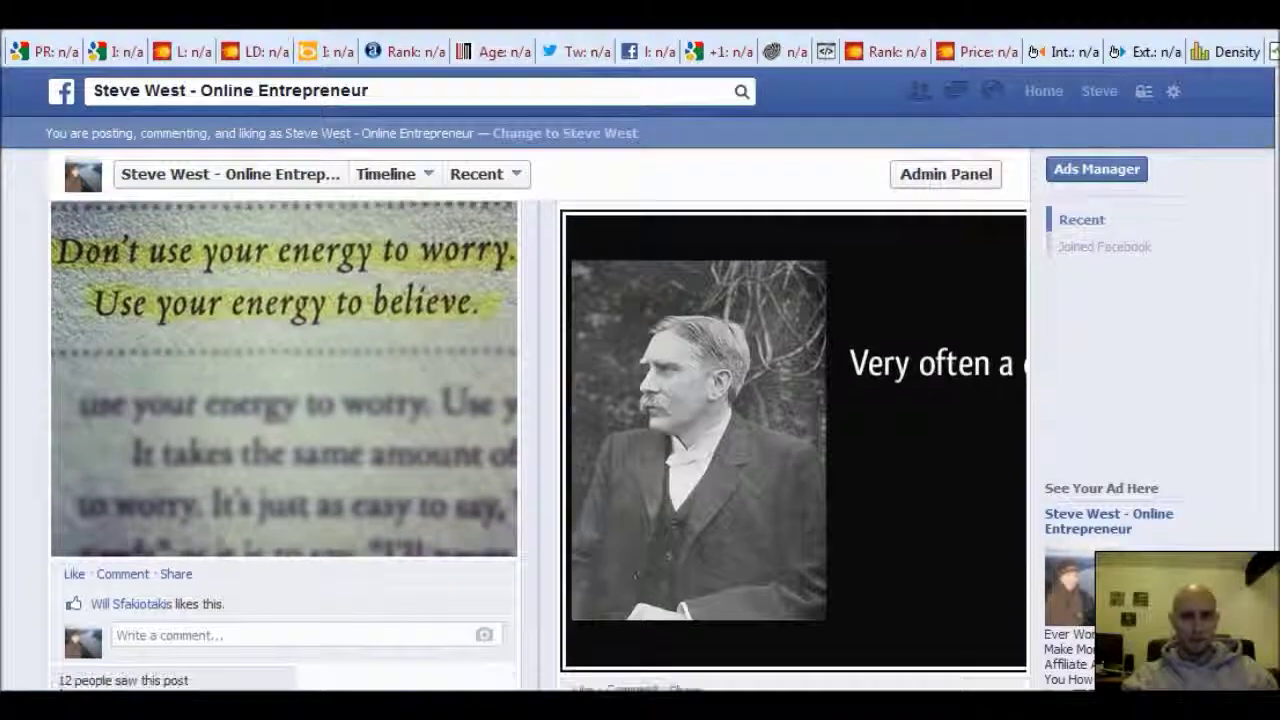
{"action": "scroll", "coordinate": [640, 420], "scroll_direction": "down", "scroll_amount": 7}
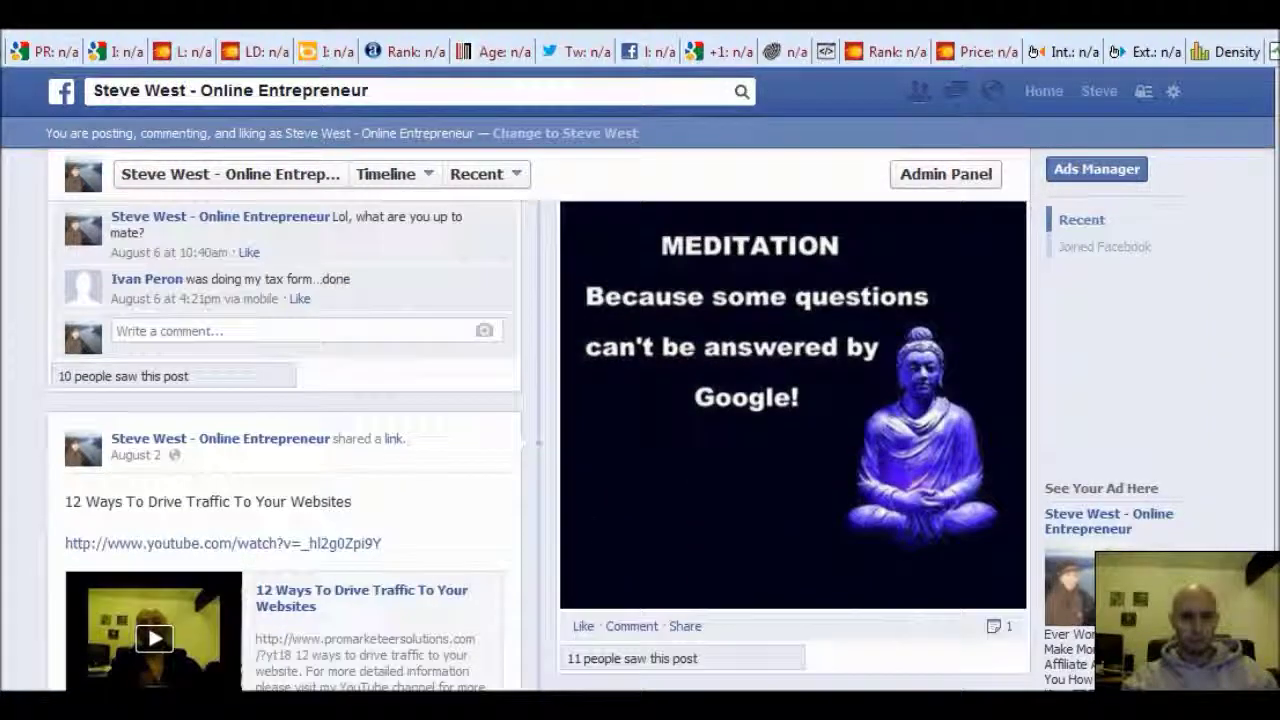
{"action": "scroll", "coordinate": [640, 420], "scroll_direction": "down", "scroll_amount": 4}
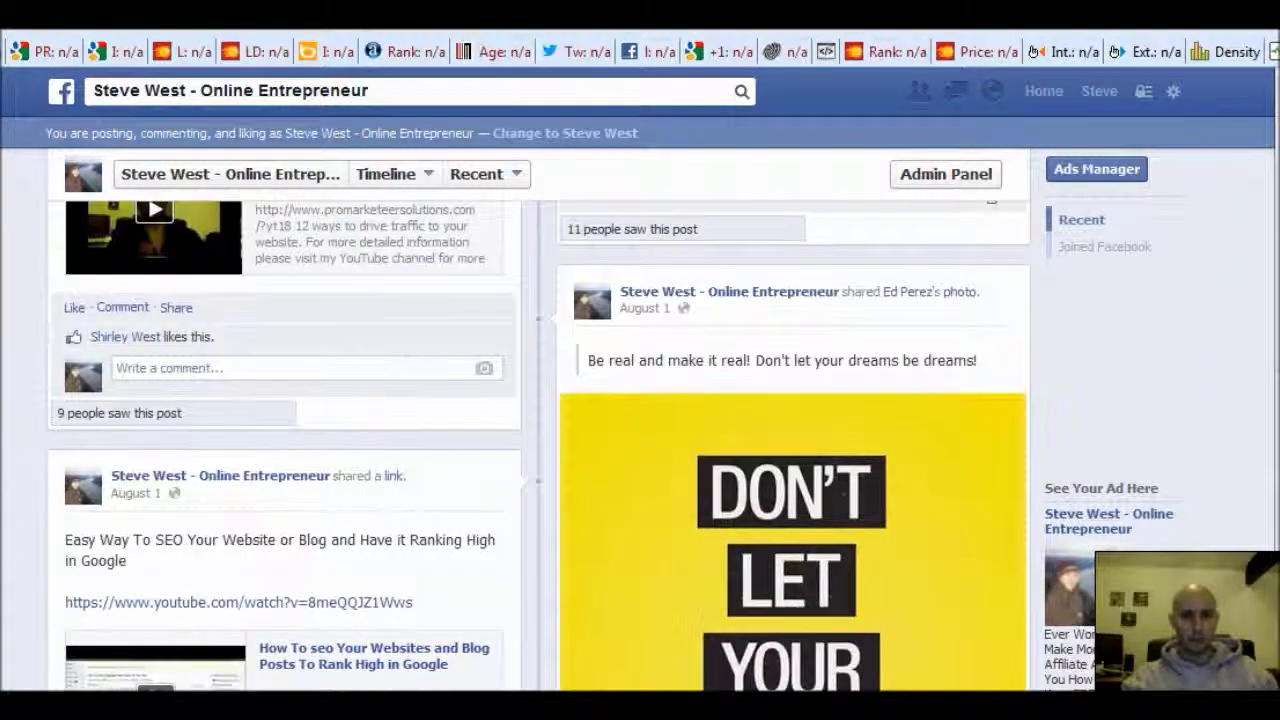
{"action": "scroll", "coordinate": [640, 420], "scroll_direction": "up", "scroll_amount": 20}
{"action": "scroll", "coordinate": [640, 420], "scroll_direction": "up", "scroll_amount": 20}
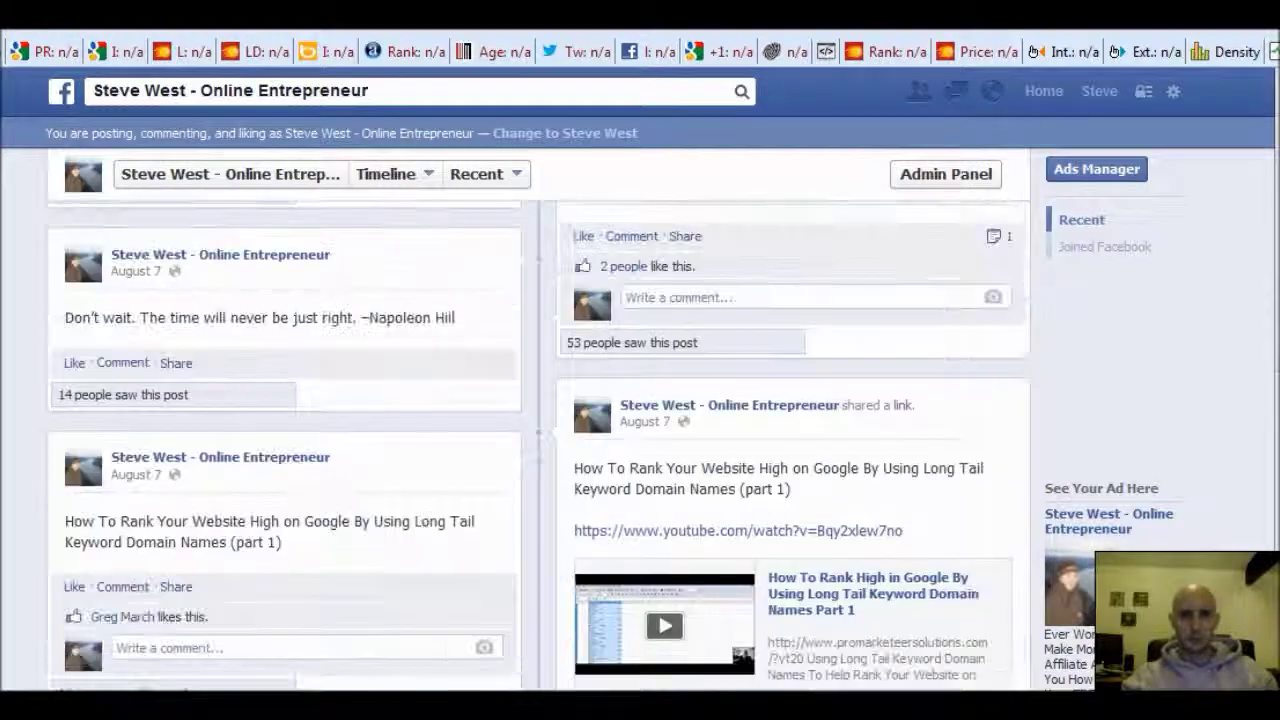
{"action": "scroll", "coordinate": [640, 420], "scroll_direction": "up", "scroll_amount": 20}
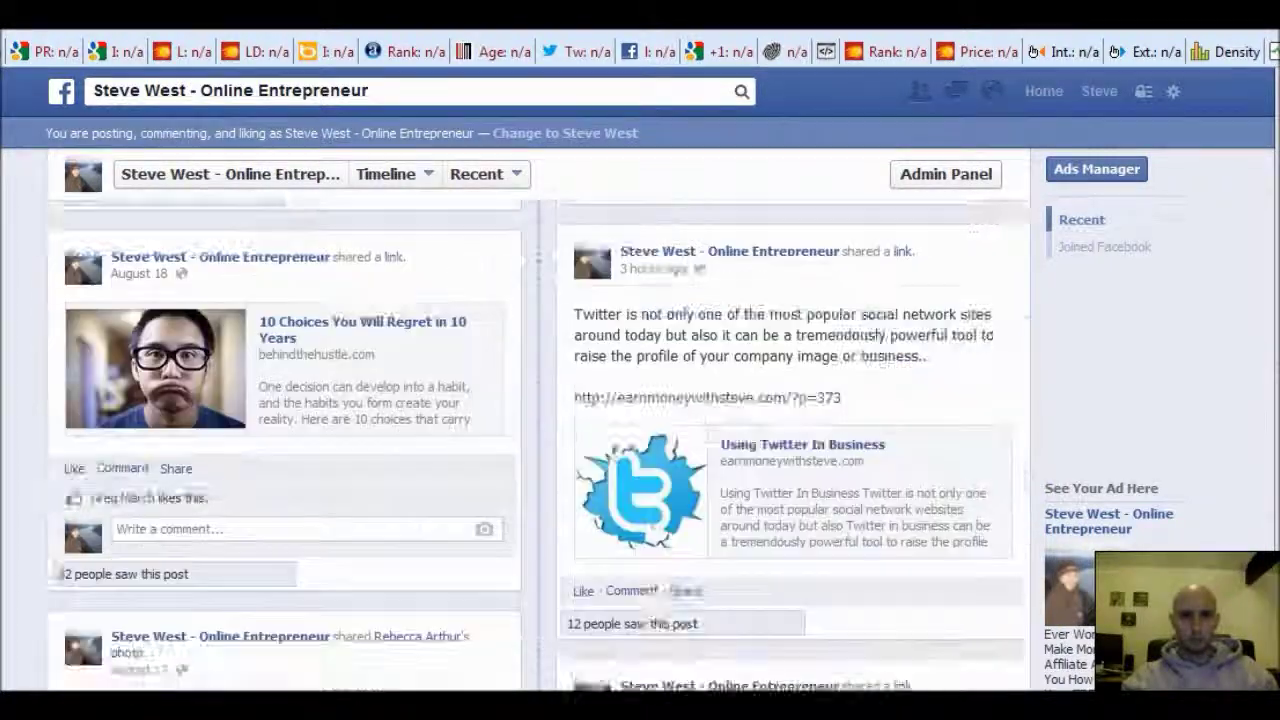
{"action": "scroll", "coordinate": [640, 420], "scroll_direction": "down", "scroll_amount": 15}
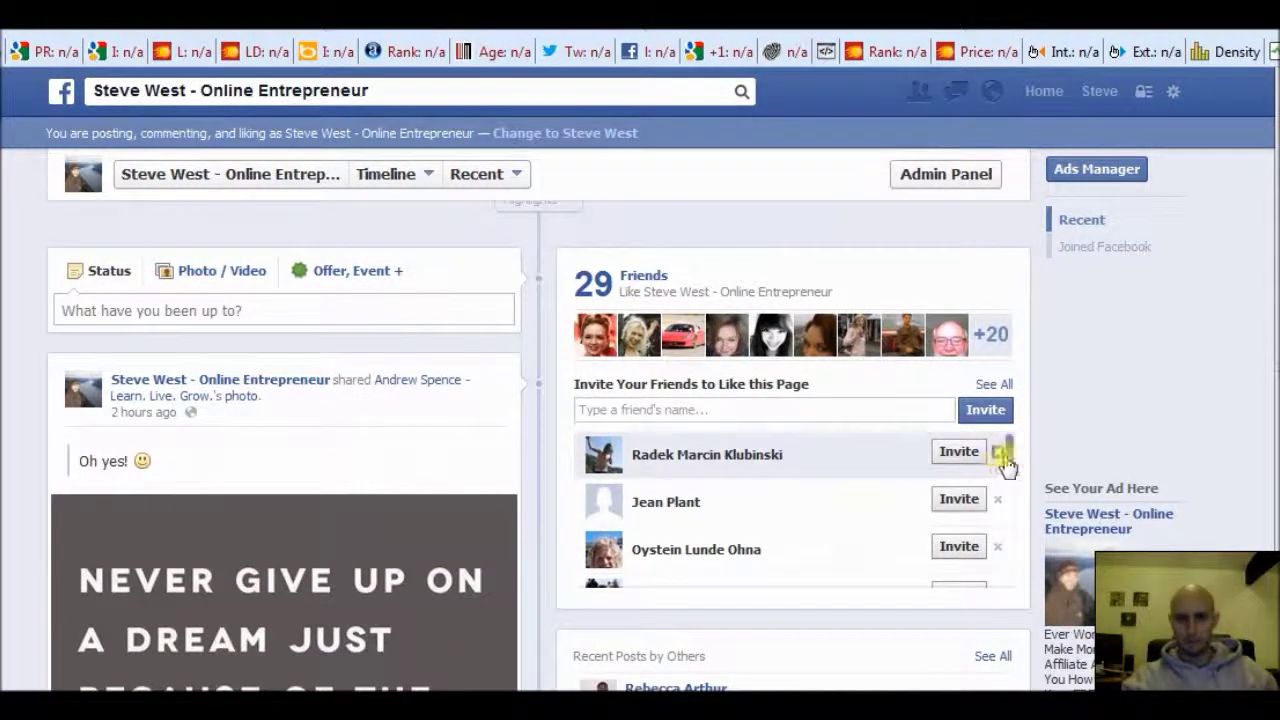
{"action": "left_click_drag", "start_coordinate": [1006, 457], "coordinate": [1002, 393]}
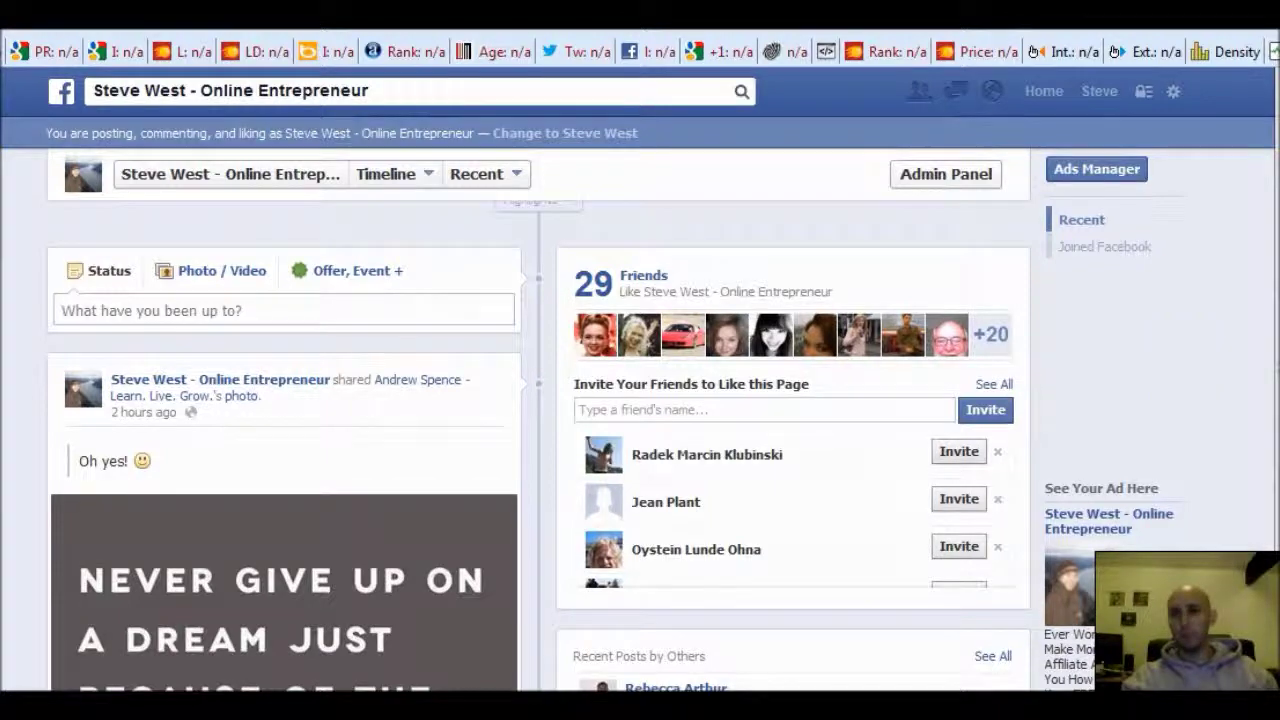
{"action": "scroll", "coordinate": [540, 445], "scroll_direction": "down", "scroll_amount": 10}
{"action": "scroll", "coordinate": [540, 445], "scroll_direction": "up", "scroll_amount": 9}
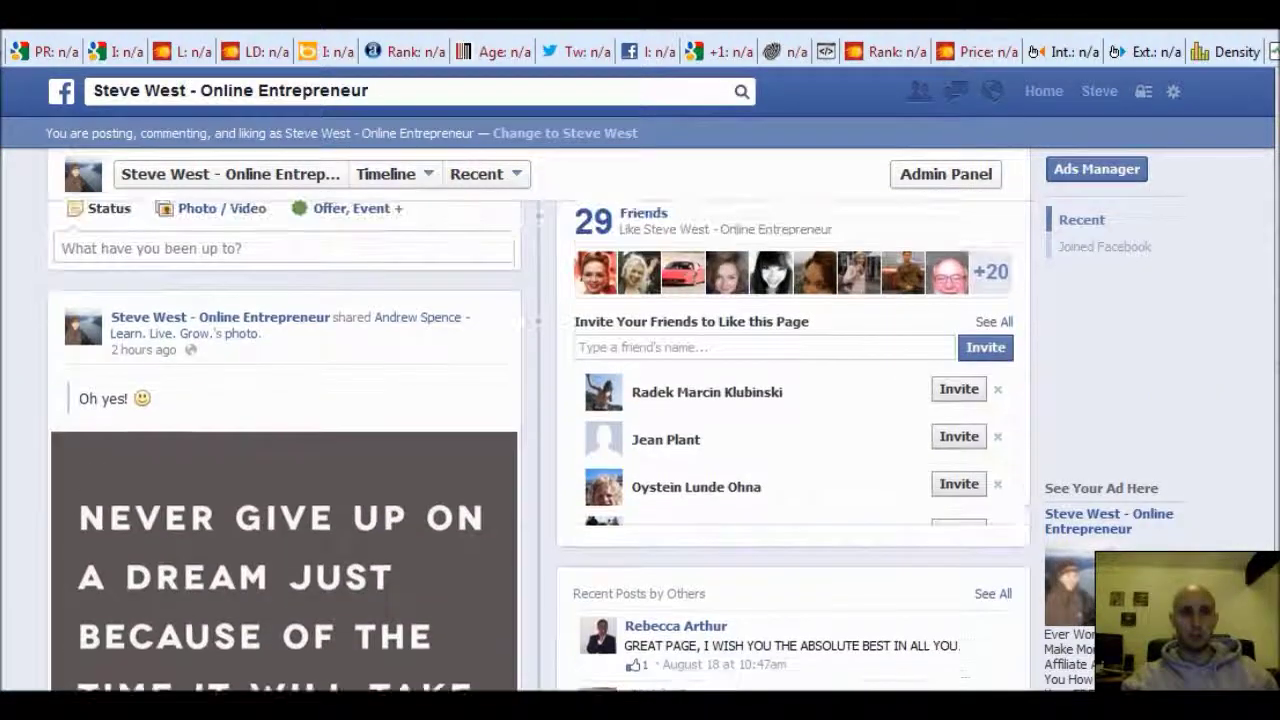
{"action": "scroll", "coordinate": [272, 432], "scroll_direction": "up", "scroll_amount": 3}
{"action": "scroll", "coordinate": [272, 432], "scroll_direction": "down", "scroll_amount": 1}
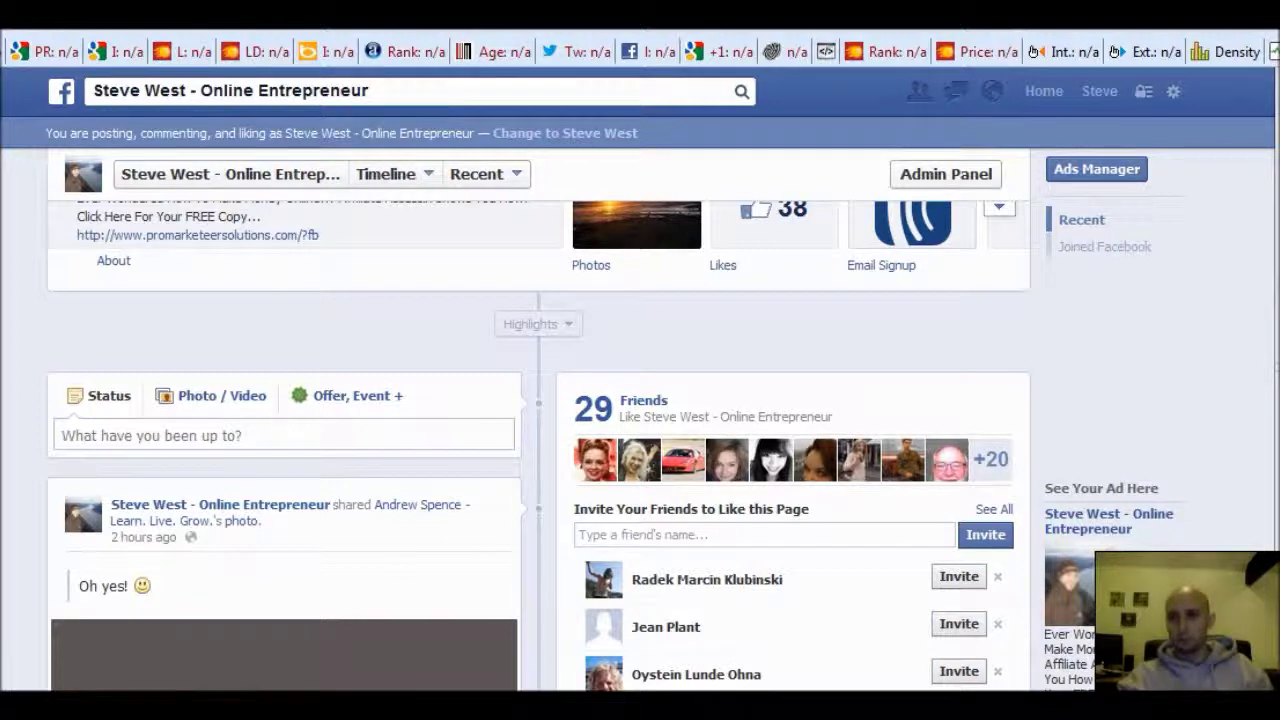
{"action": "scroll", "coordinate": [826, 378], "scroll_direction": "up", "scroll_amount": 2}
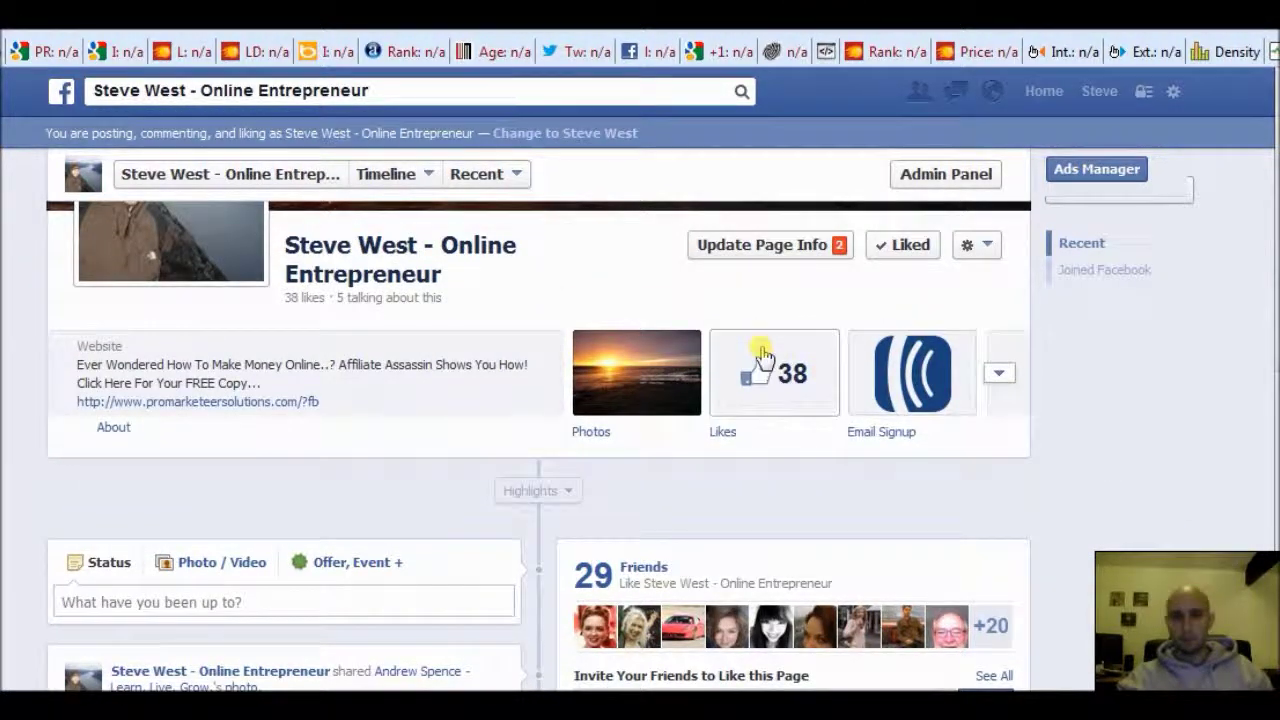